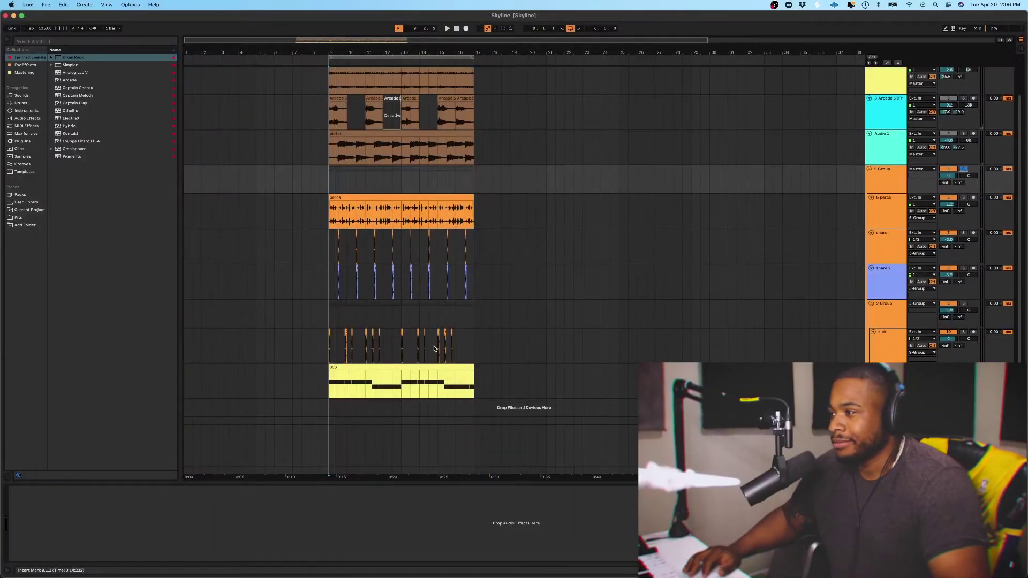
Step: Open the Cymatics Diablo Lite plug-in on the 9 Group track and examine its settings
click(887, 317)
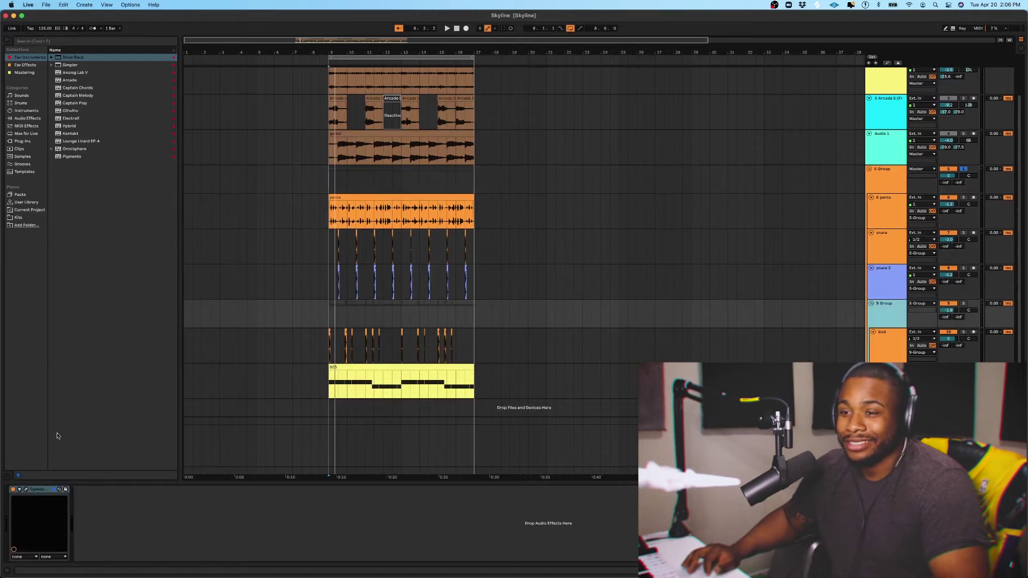
click(42, 490)
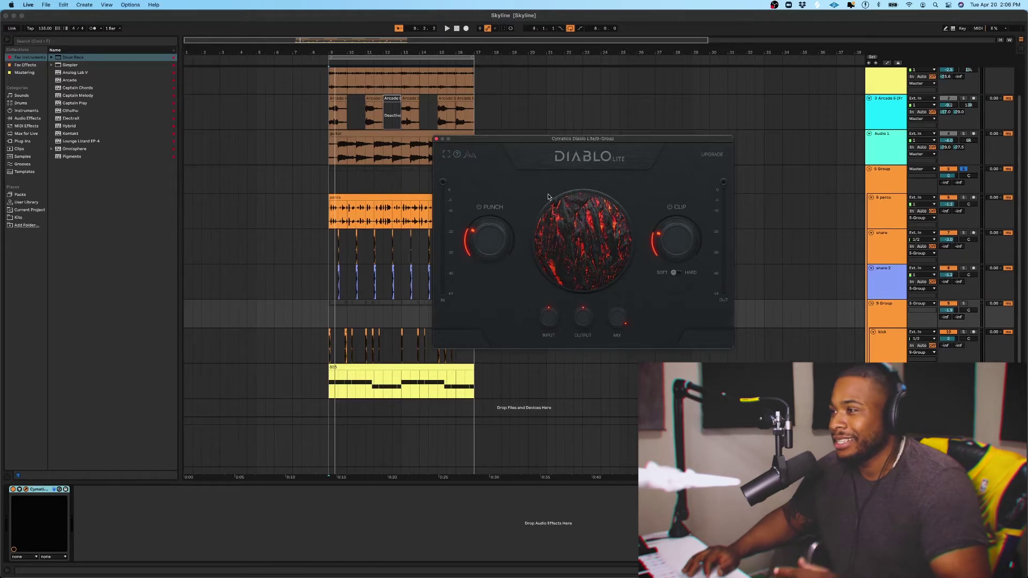
mouse_move(499, 230)
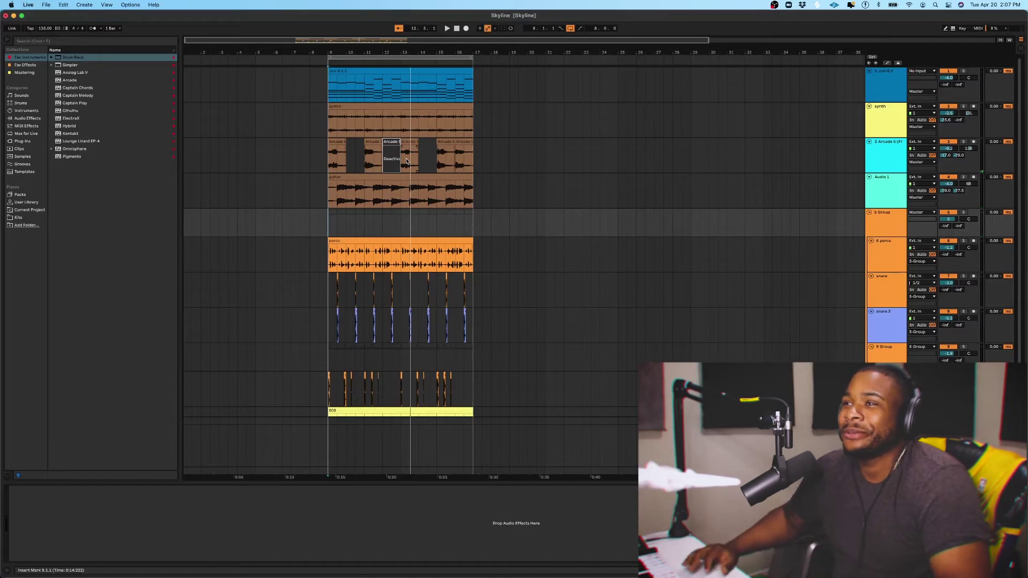
Step: Consolidate the Arcade clips between bars 9 and 17 into one 8-bar clip
scroll(486, 197, left, 1)
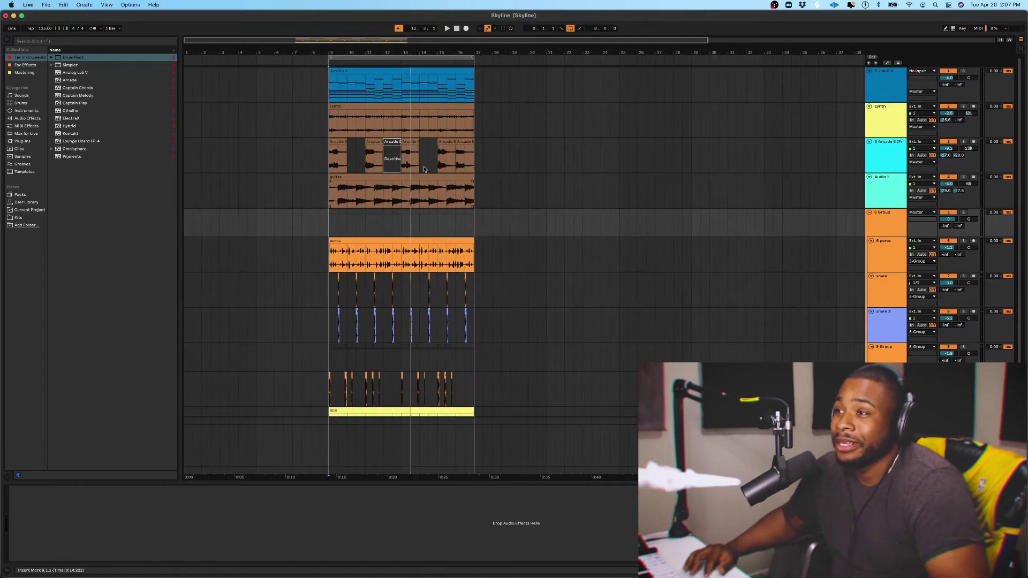
drag(325, 166, 443, 160)
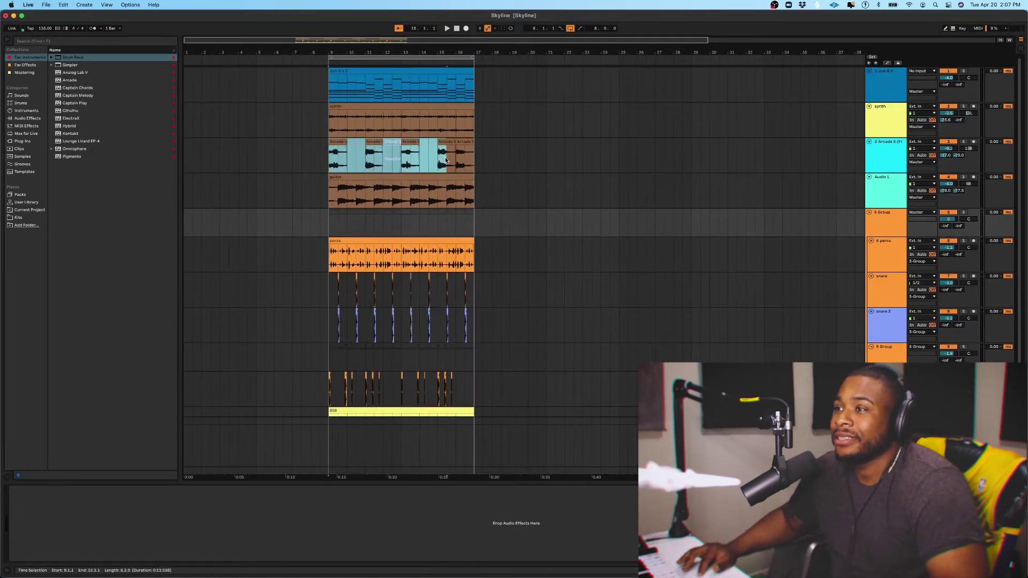
click(473, 158)
key(super+j)
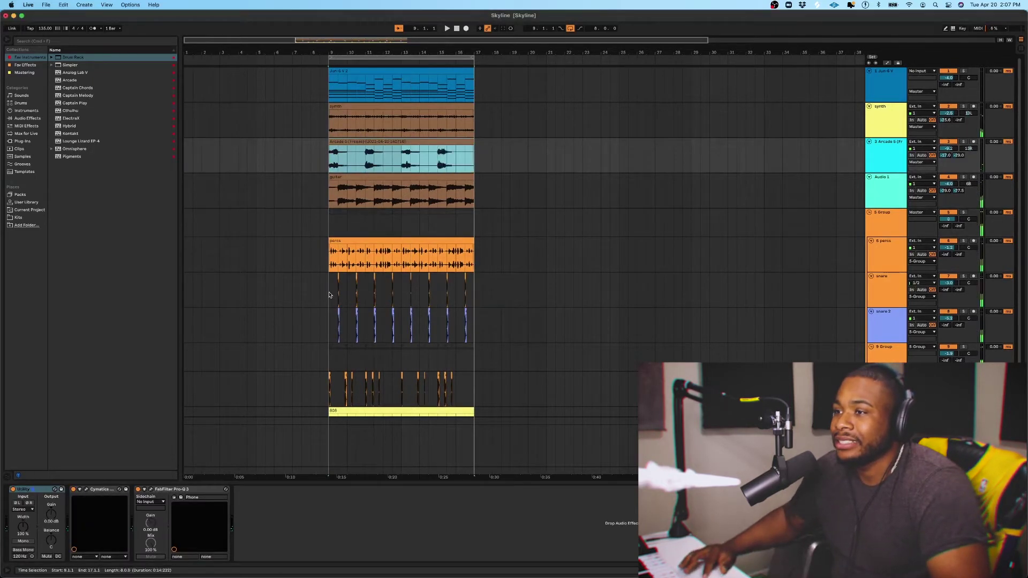
Step: Consolidate the chopped snare, snare 2 and kick clips into 8-bar clips spanning bars 9 to 17
drag(330, 295, 450, 337)
drag(449, 337, 474, 389)
key(super+j)
scroll(424, 319, down, 2)
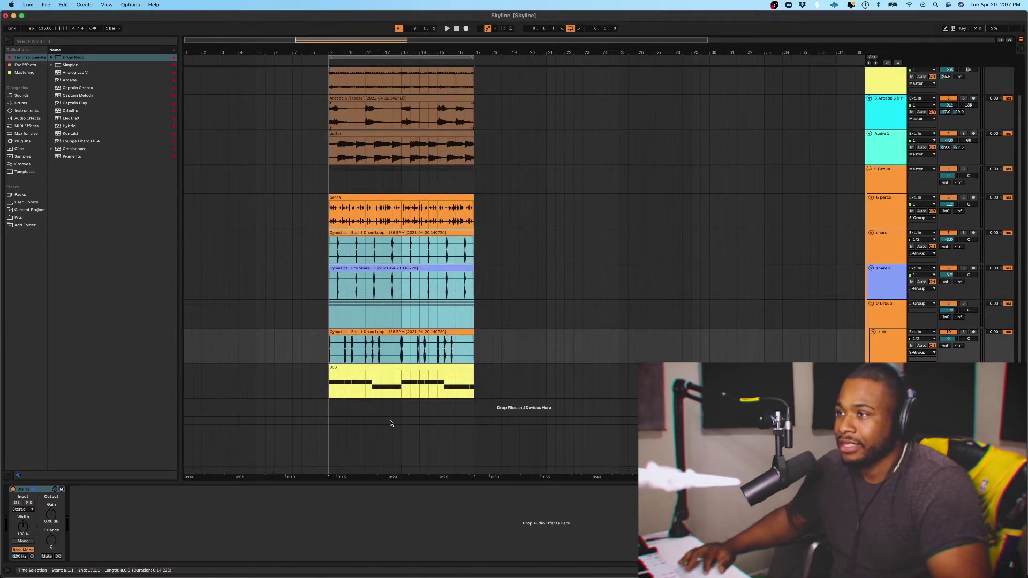
click(319, 289)
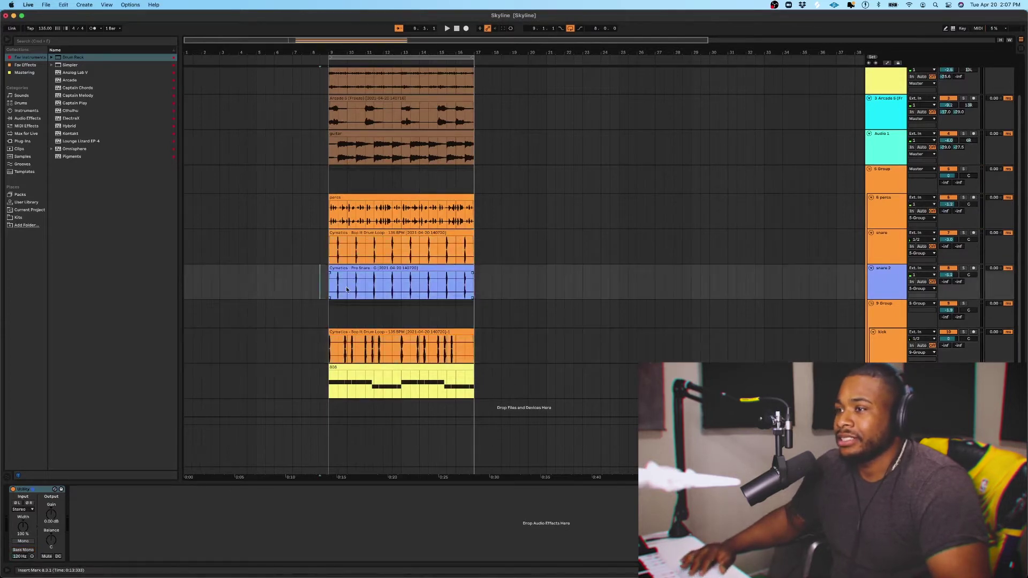
Step: Copy the blue Jun-6 V clip to bar 1 as an intro and cut off its last half bar before bar 9
key(minus)
click(384, 233)
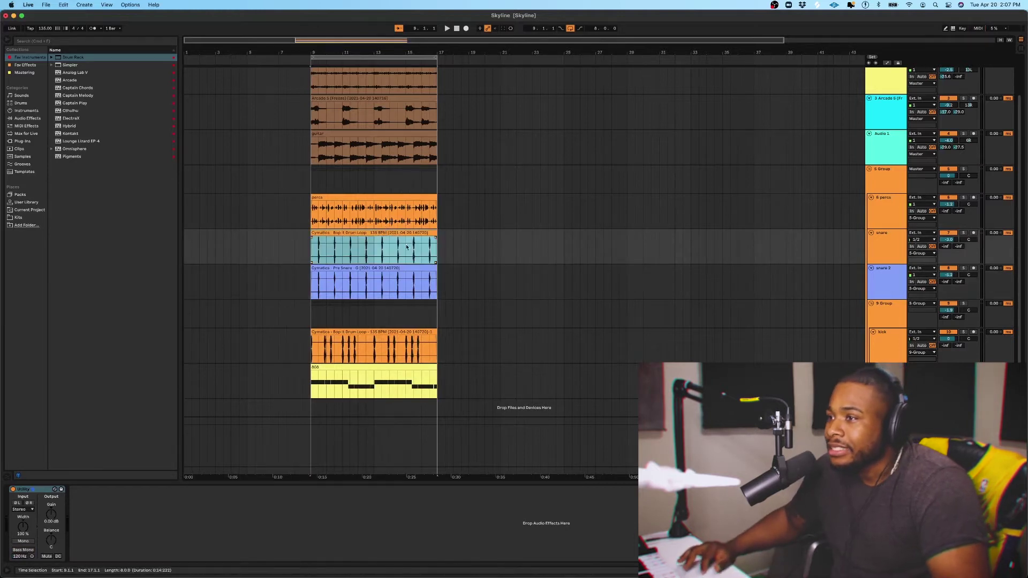
scroll(332, 248, up, 2)
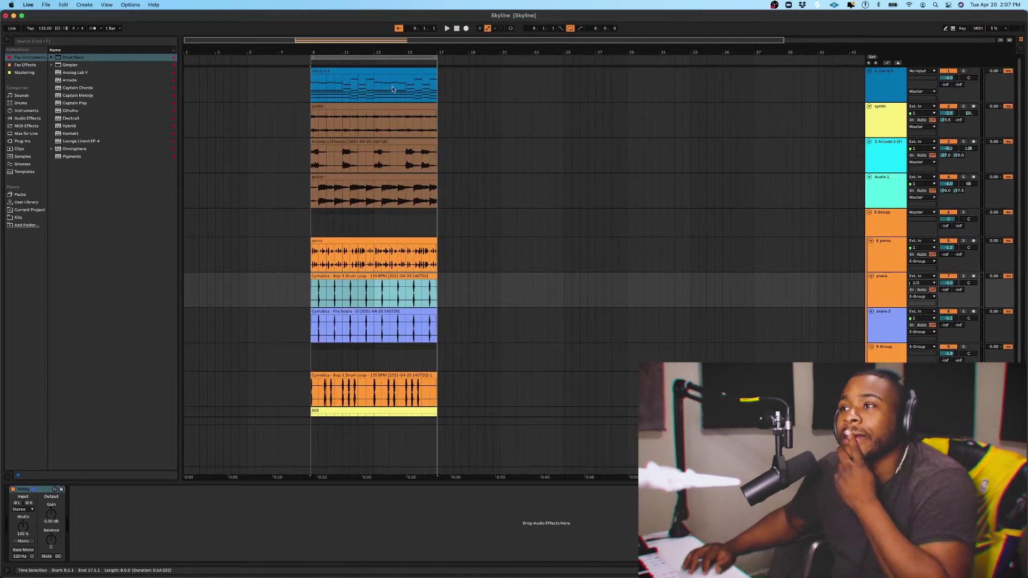
drag(389, 72, 259, 81)
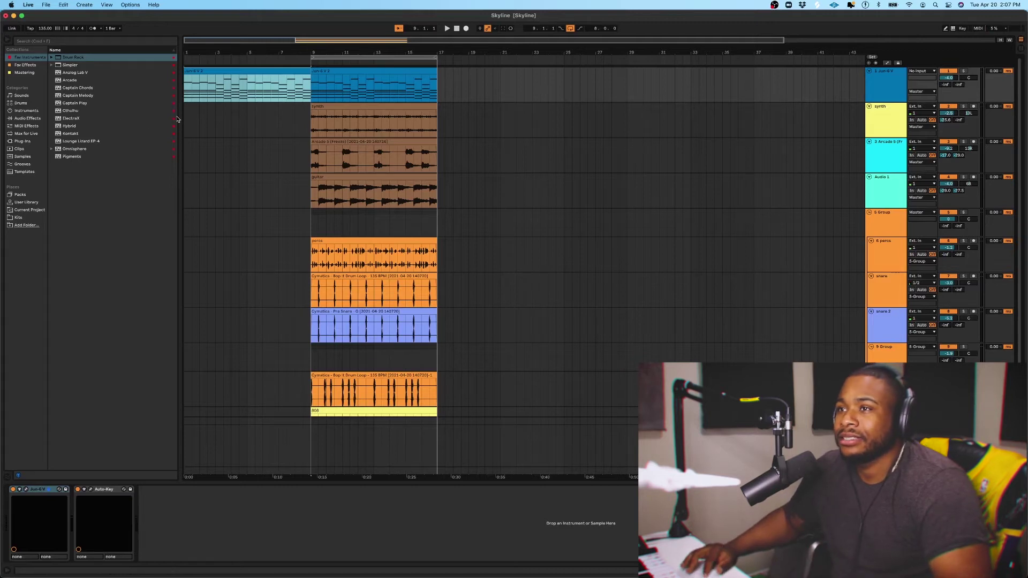
key(space)
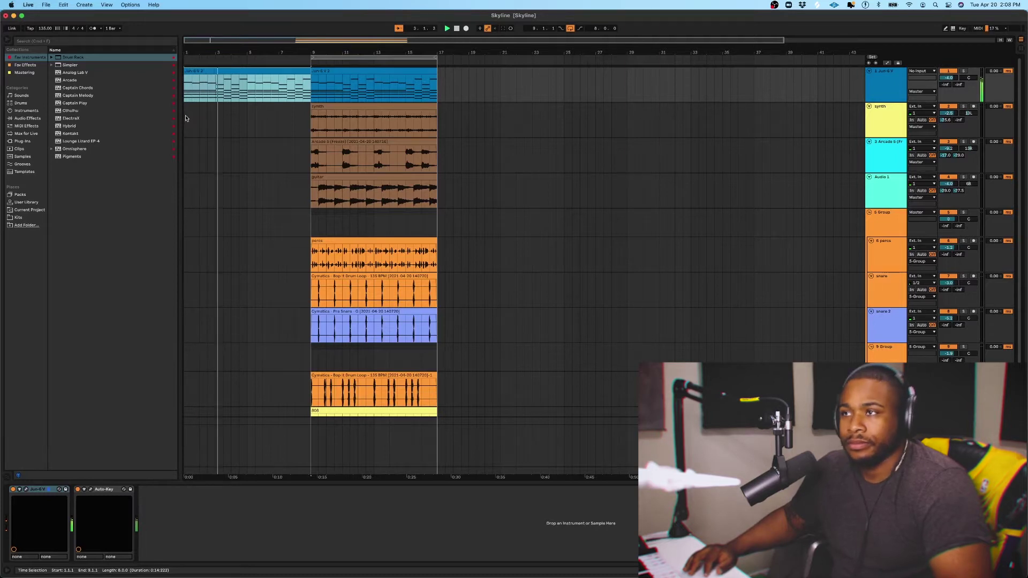
click(307, 86)
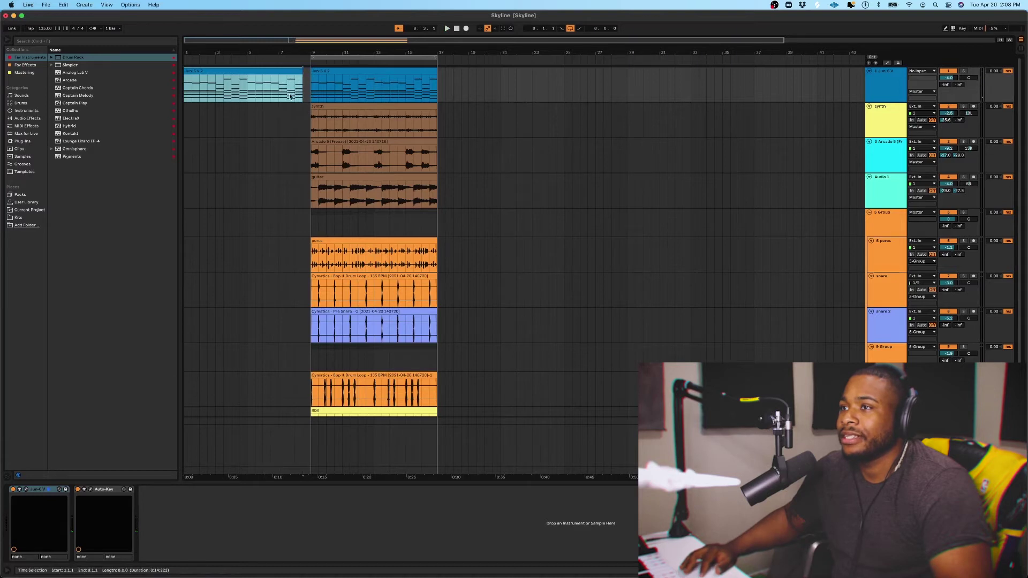
click(289, 96)
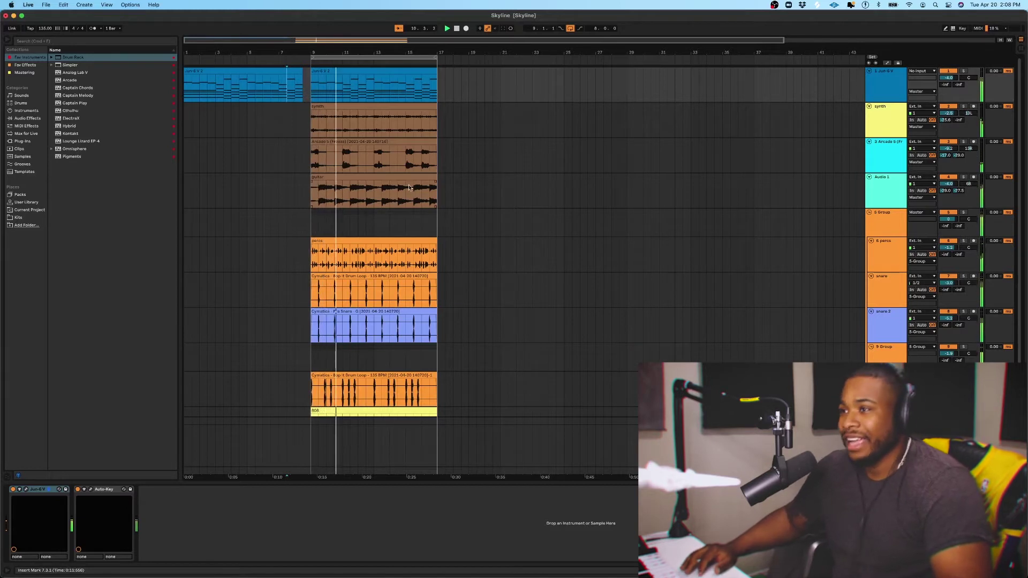
Step: Duplicate the full 8-bar loop from bars 9 to 17 across all tracks eight times, up to bar 81
click(392, 58)
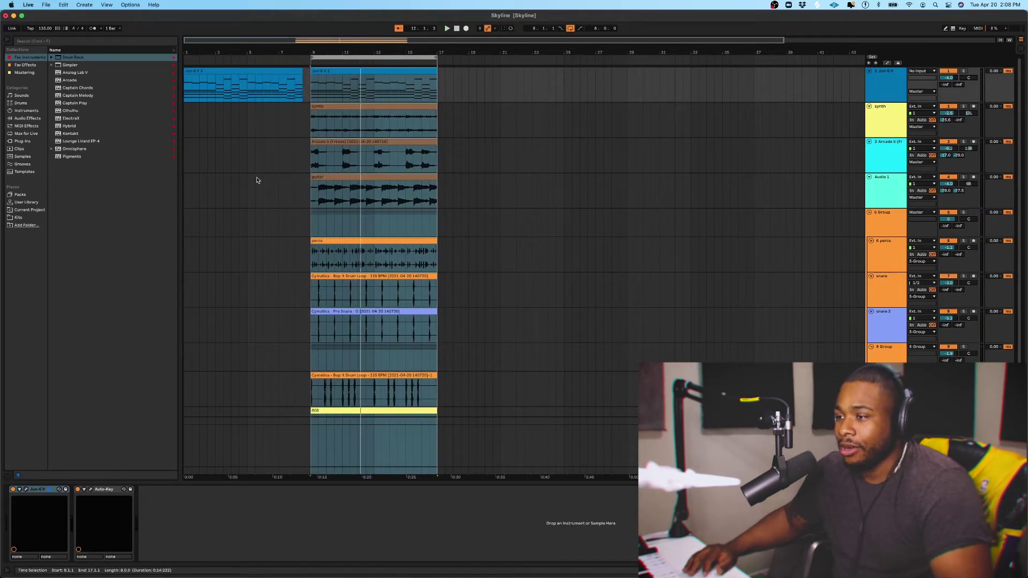
key(super+d)
key(super+d)
key(super+d)
key(super+d)
key(super+d)
key(super+d)
key(super+d)
key(super+d)
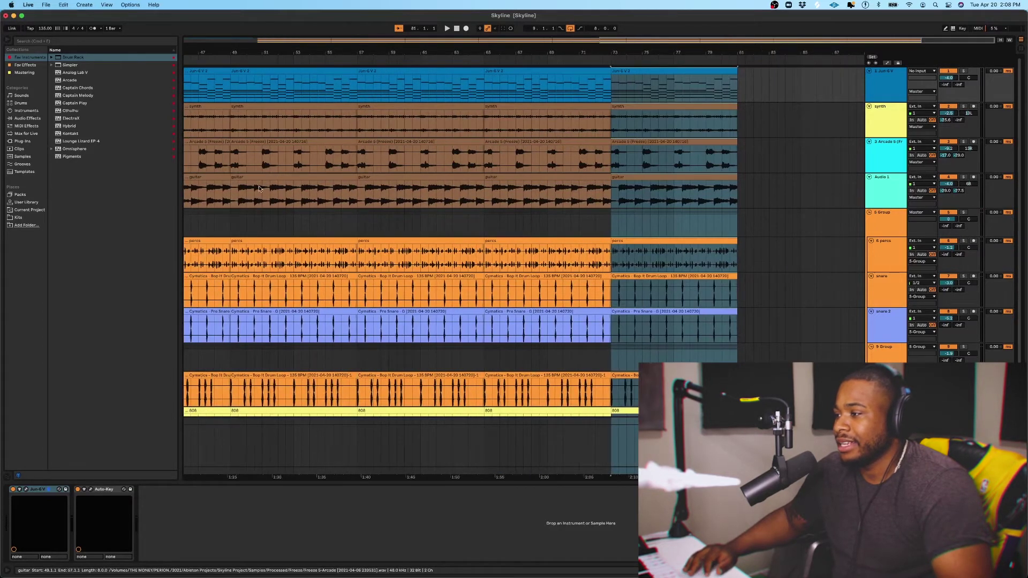
Step: Play the arrangement from just before bar 9 and collapse all tracks below Jun-6 V except the group tracks
scroll(300, 183, left, 10)
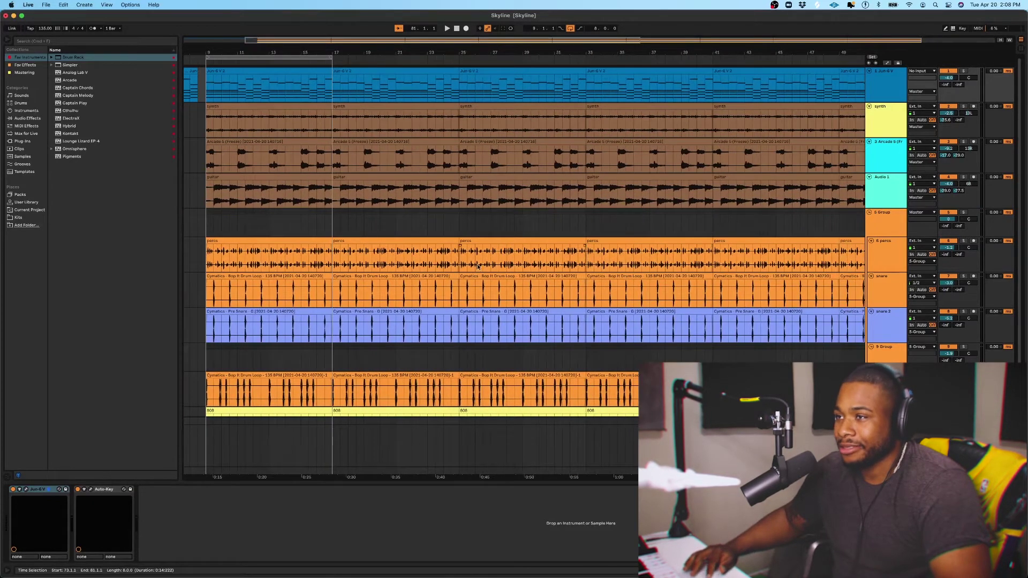
click(272, 128)
key(space)
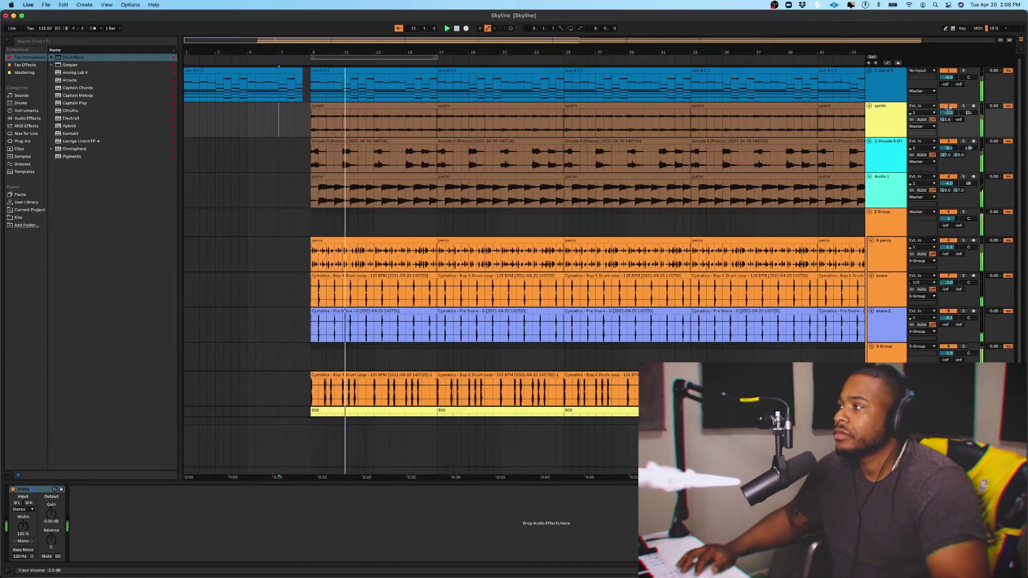
click(869, 106)
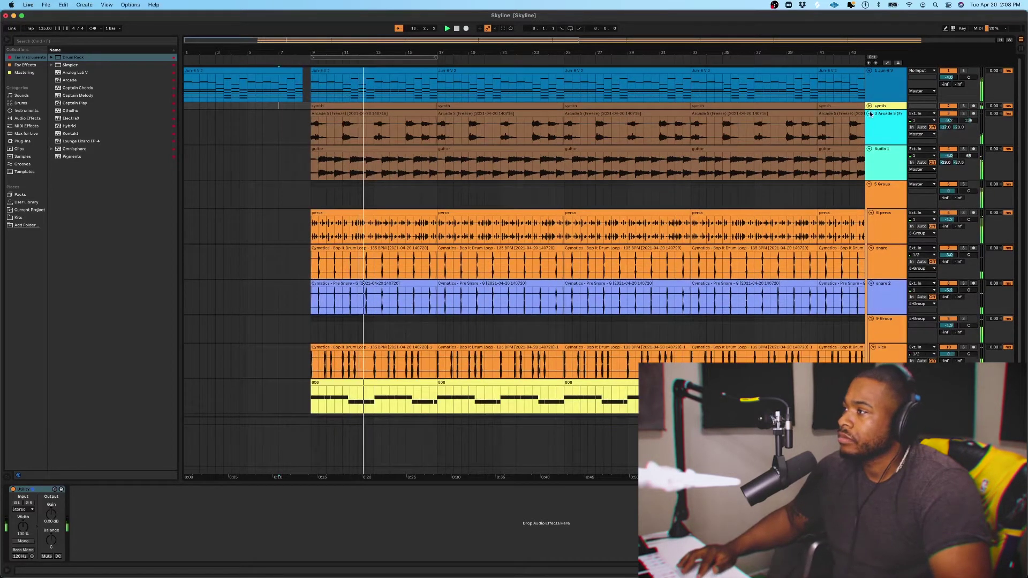
click(869, 113)
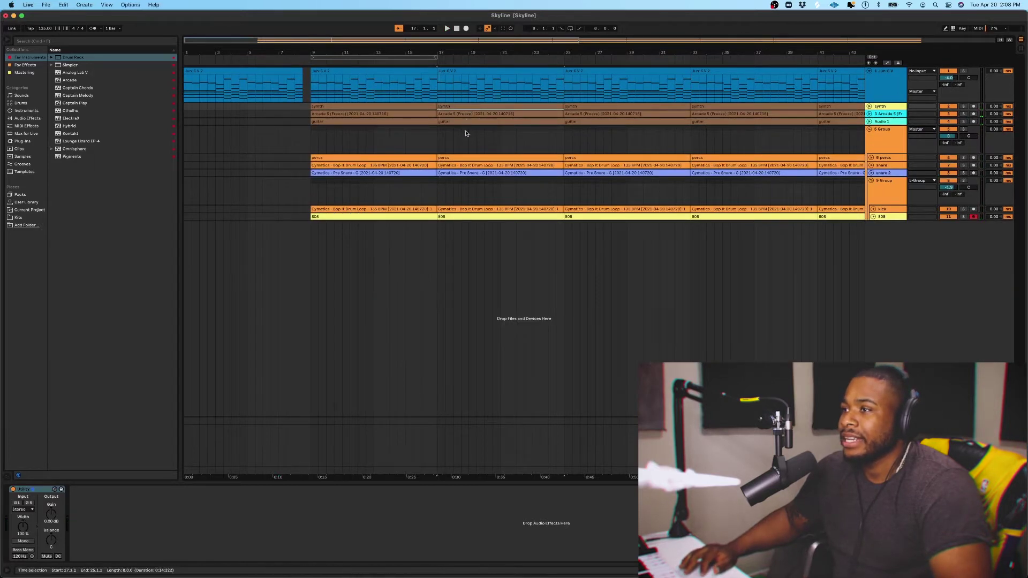
Step: Deactivate the synth and guitar clips at bars 17 to 25 and play the arrangement from bar 9
click(468, 110)
click(466, 121)
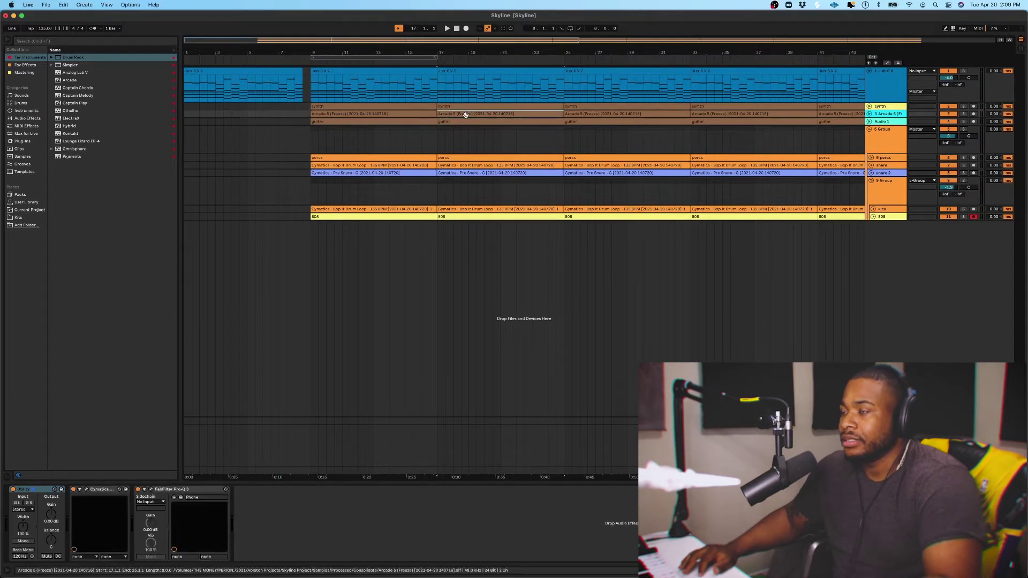
click(465, 121)
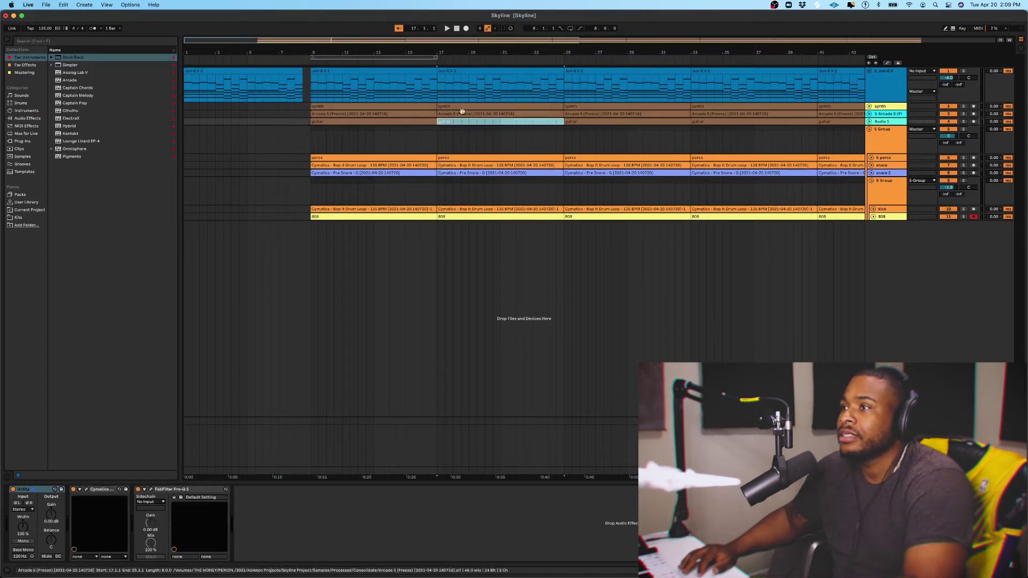
click(460, 107)
shift+click(427, 106)
key(space)
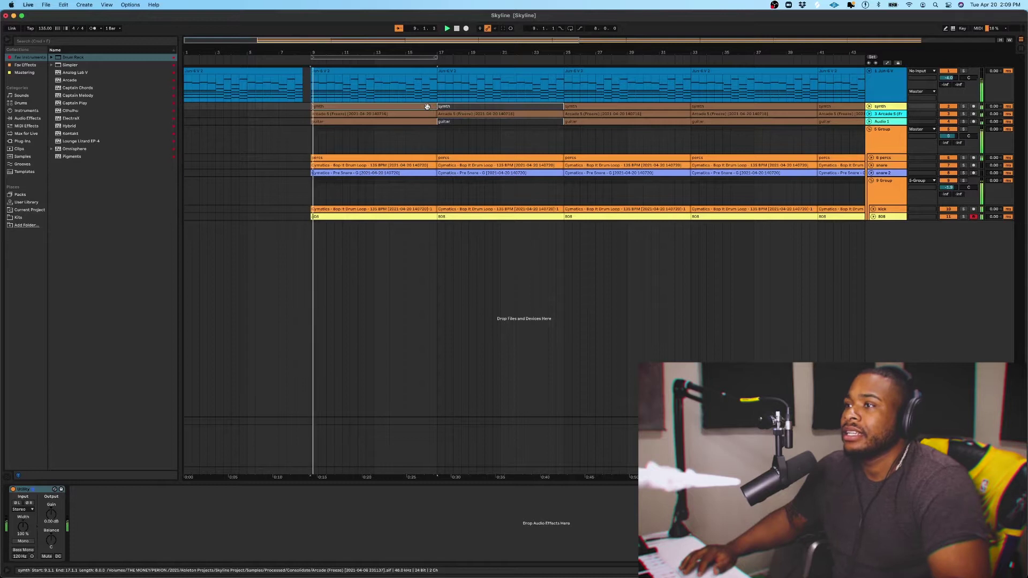
click(428, 136)
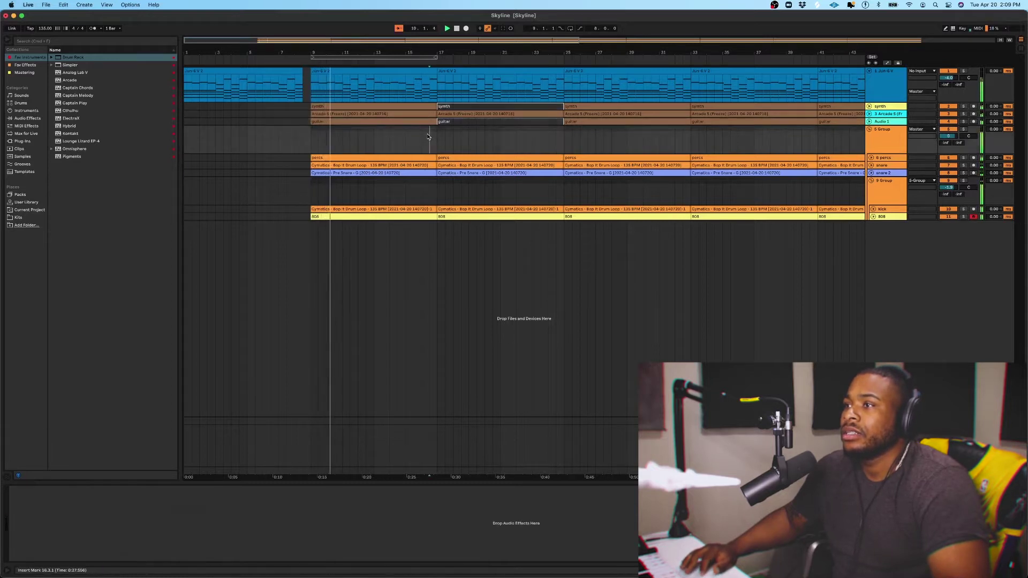
Step: Deactivate the Arcade clip at bars 17 to 25 and listen to the section's transition
click(468, 114)
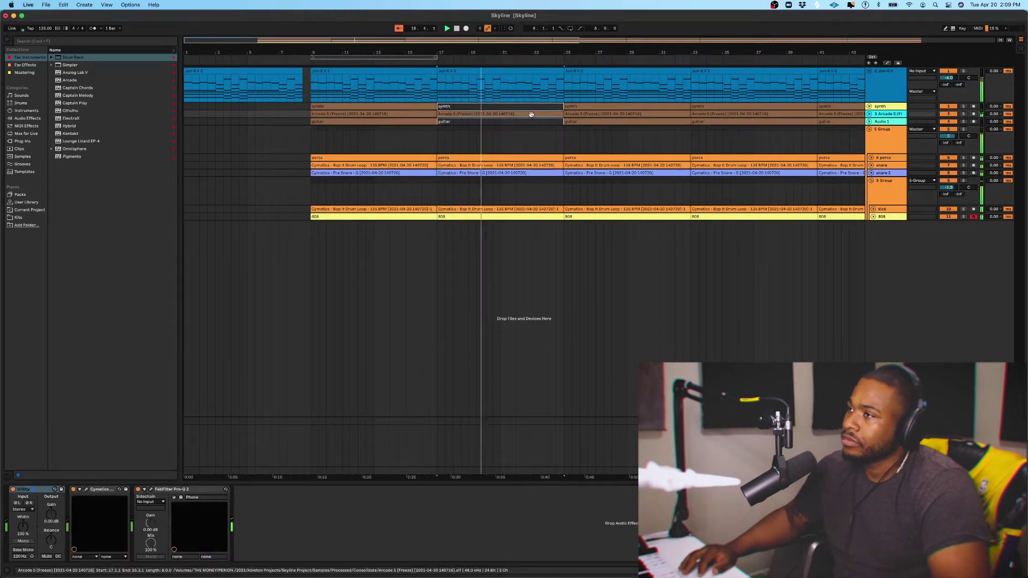
key(0)
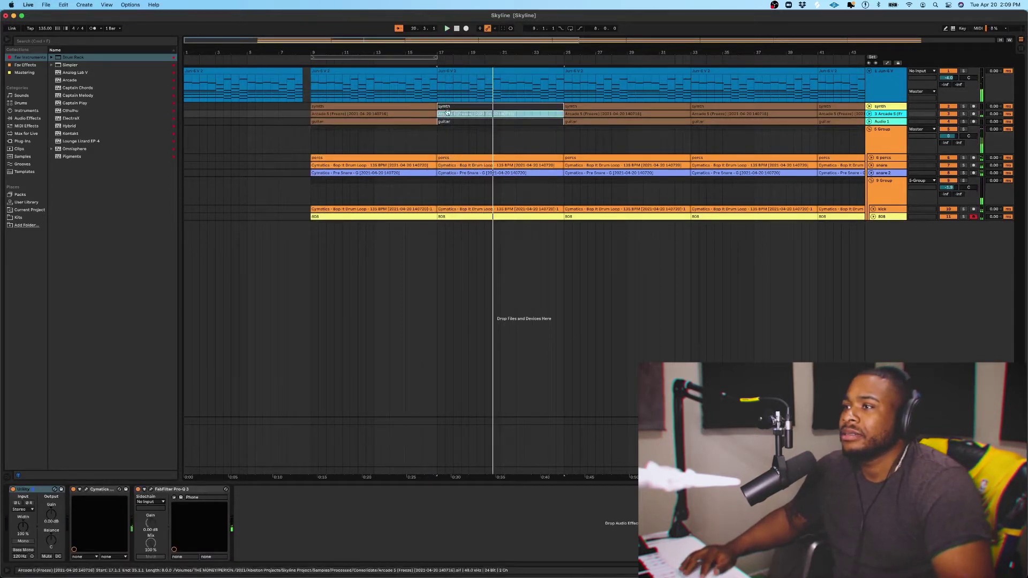
key(0)
click(431, 139)
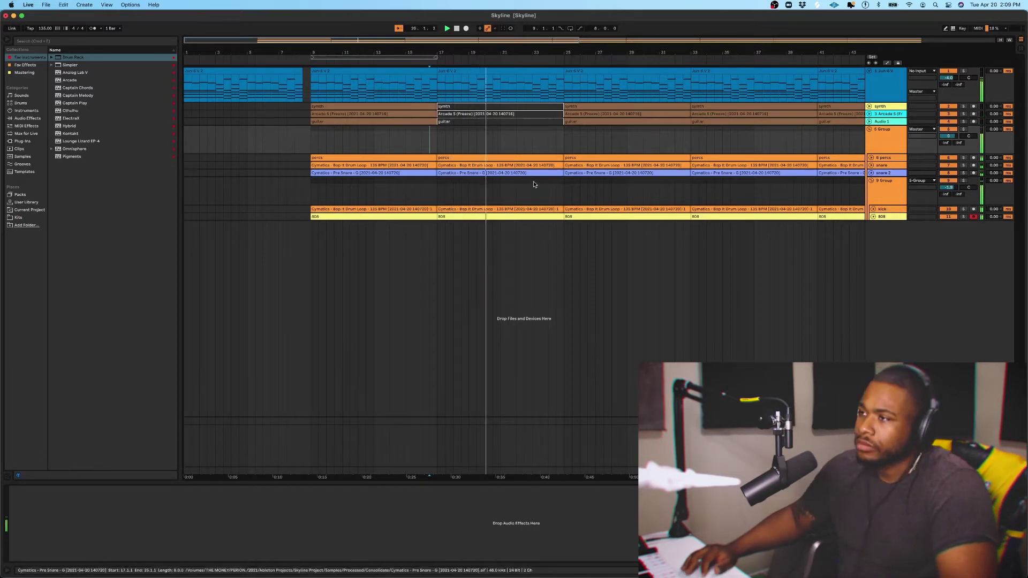
Step: Deactivate the guitar clip at bars 25 to 33 and the Arcade part at bars 26 to 33, and play from bar 24
click(578, 111)
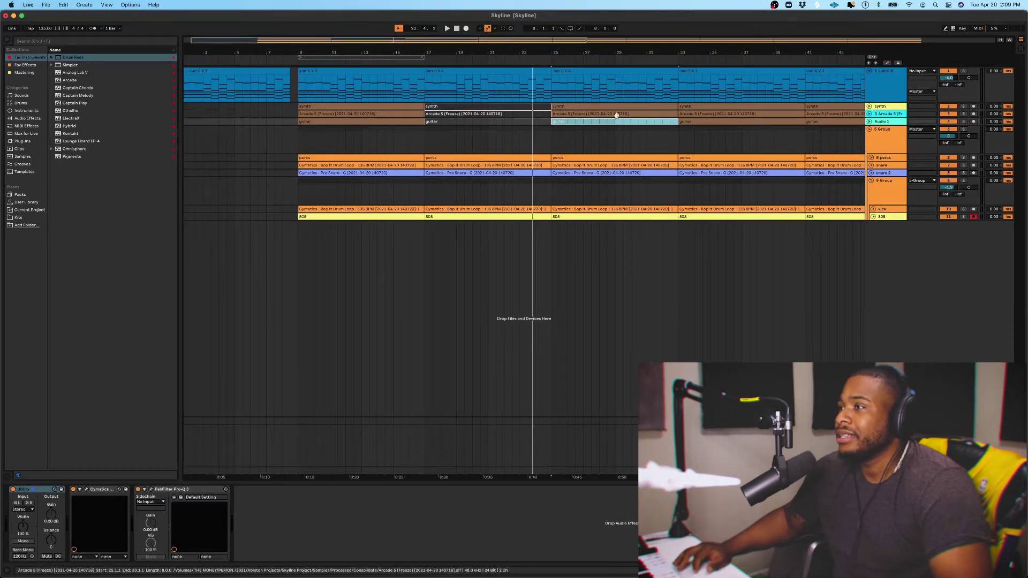
drag(673, 110, 593, 113)
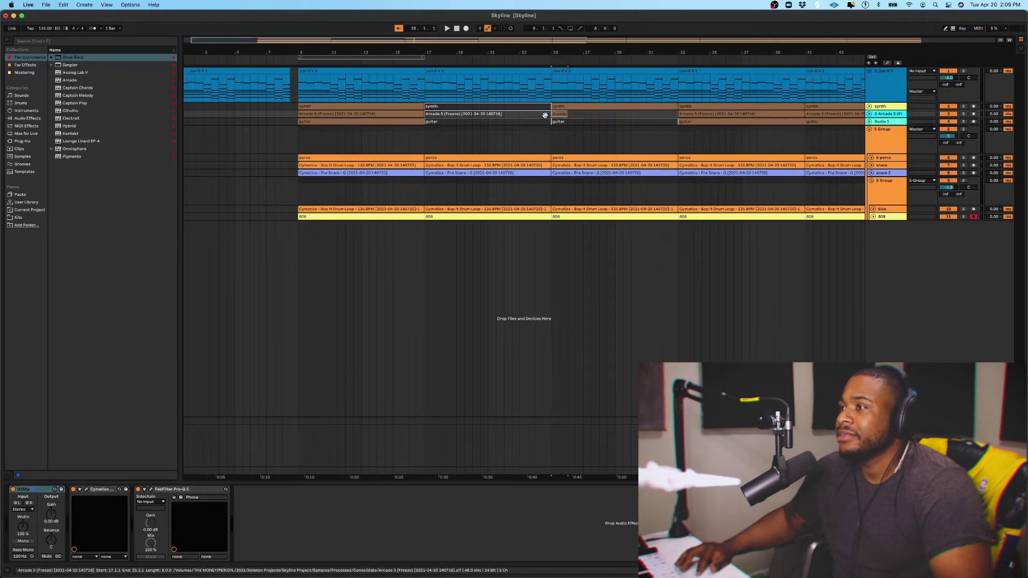
click(532, 133)
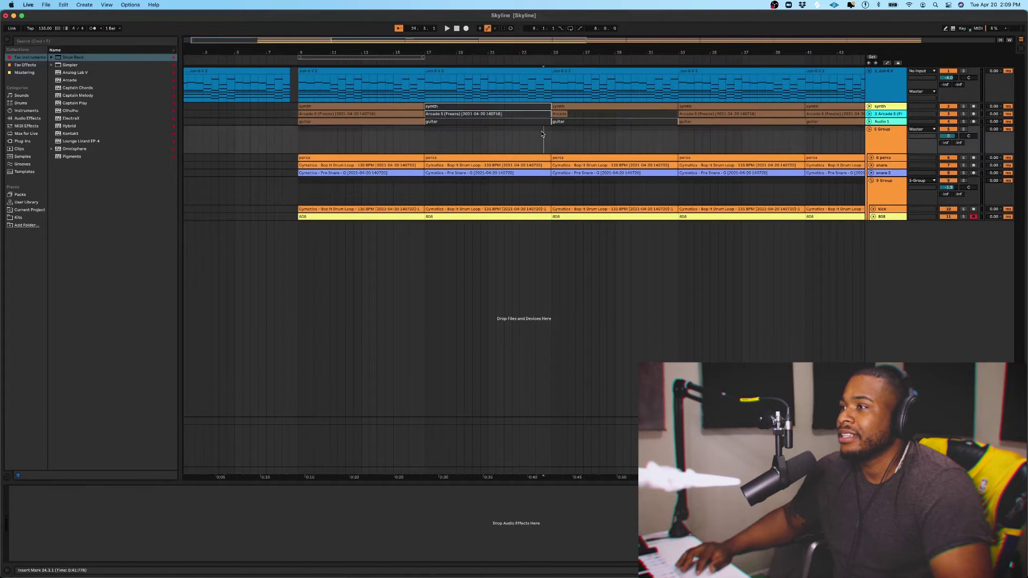
key(space)
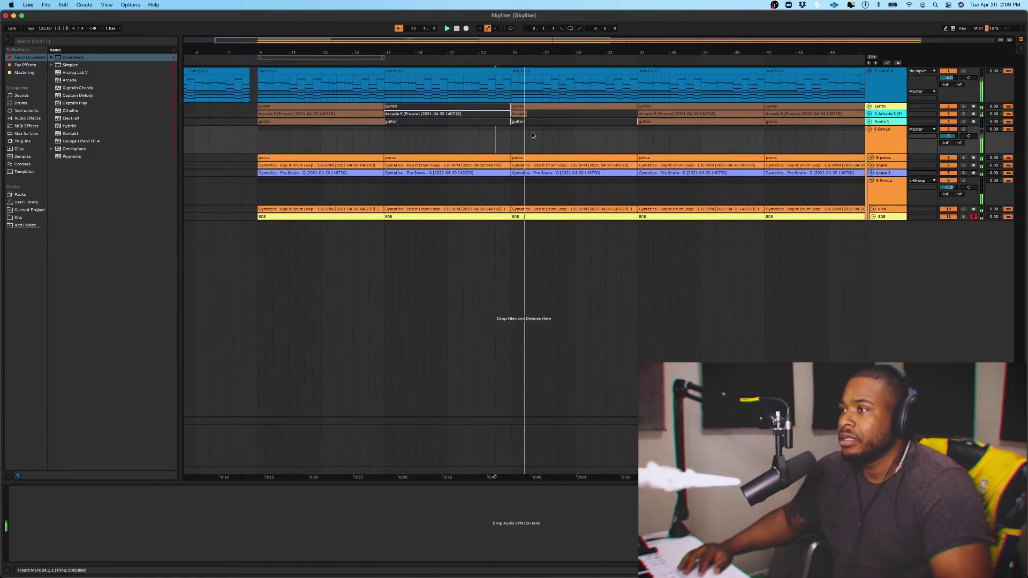
Step: Expand the synth track and deactivate its parts at bars 27 to 29 and bars 31 to 33
click(549, 106)
key(space)
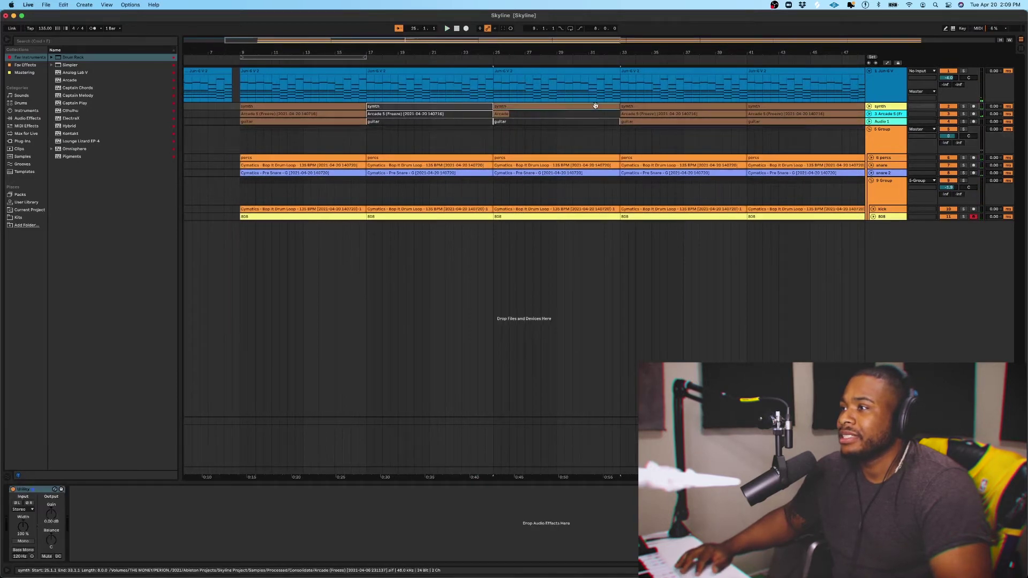
click(869, 107)
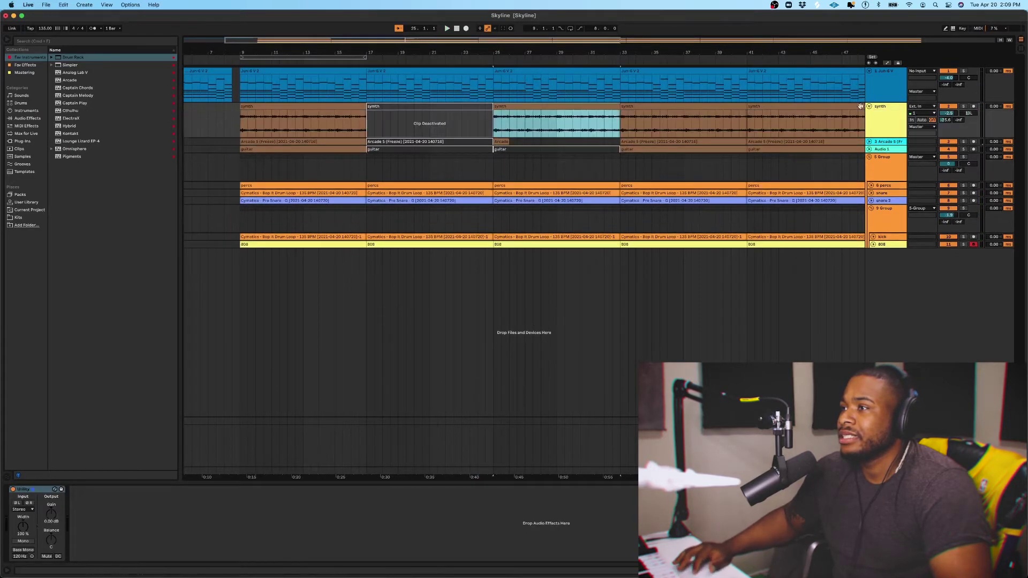
click(460, 123)
key(space)
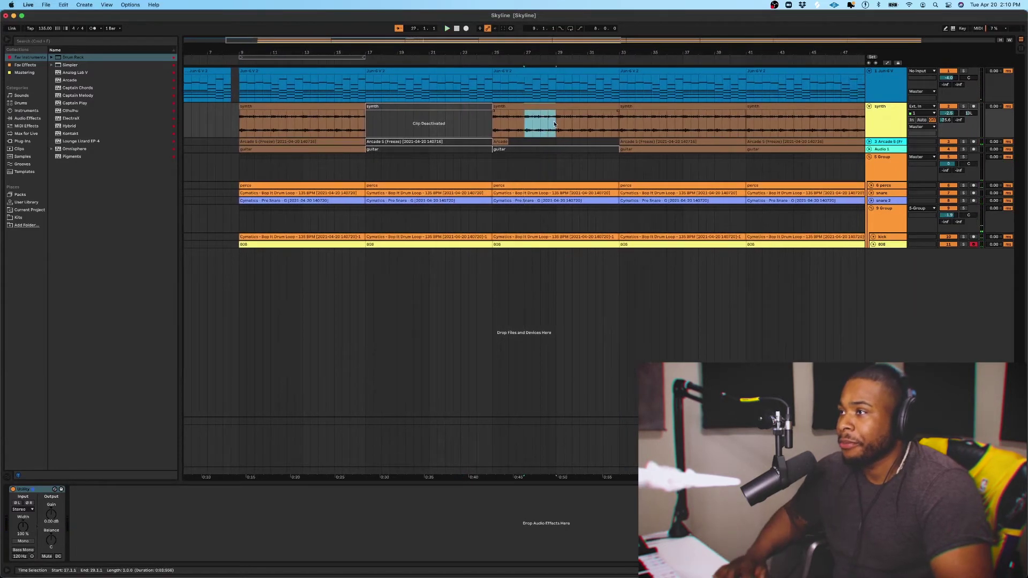
key(super+0)
key(super+0)
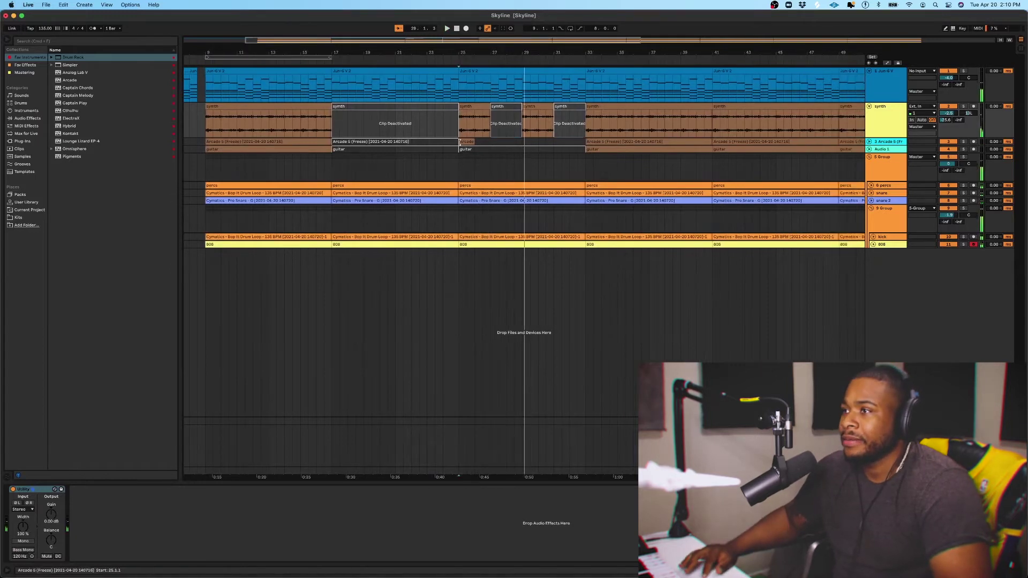
Step: Stop playback and extend the Arcade clip starting at bar 25 back out toward bar 33
click(507, 145)
key(space)
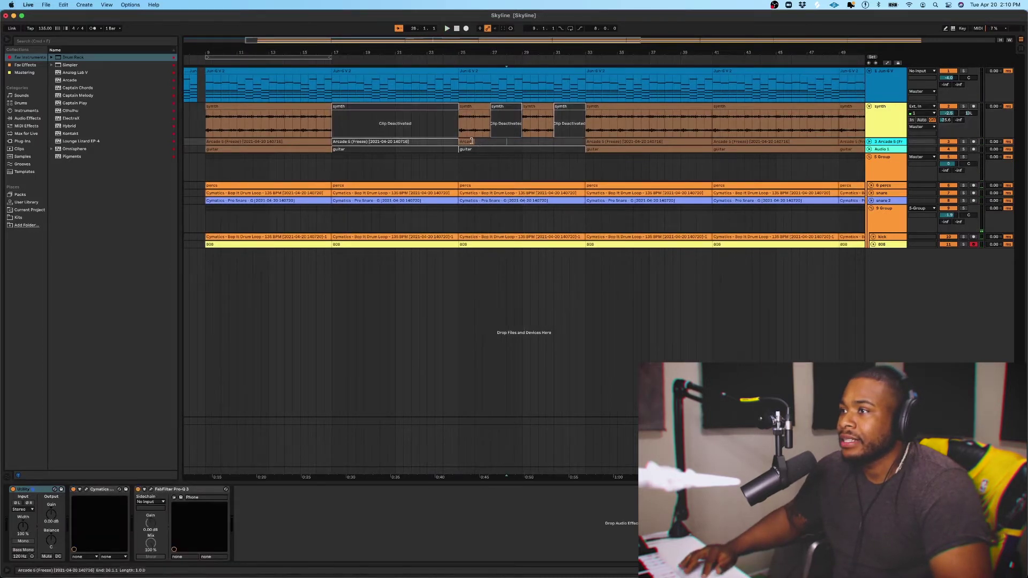
drag(473, 141, 572, 137)
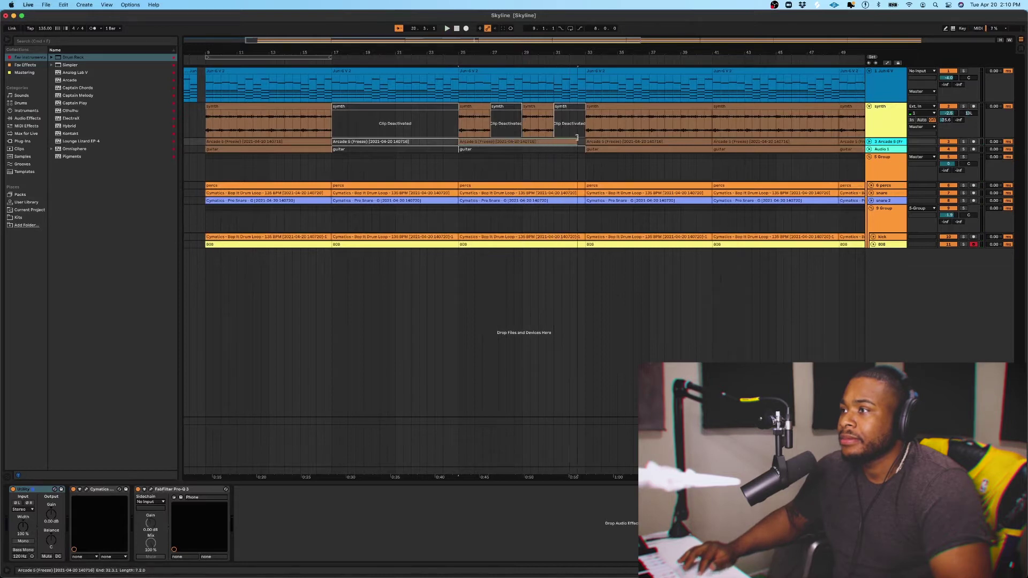
Step: Expand the Arcade track, deactivate its parts at bars 27 to 29 and bars 31 to 33, and play from bar 24
click(520, 138)
key(u)
key(space)
click(554, 157)
key(space)
key(0)
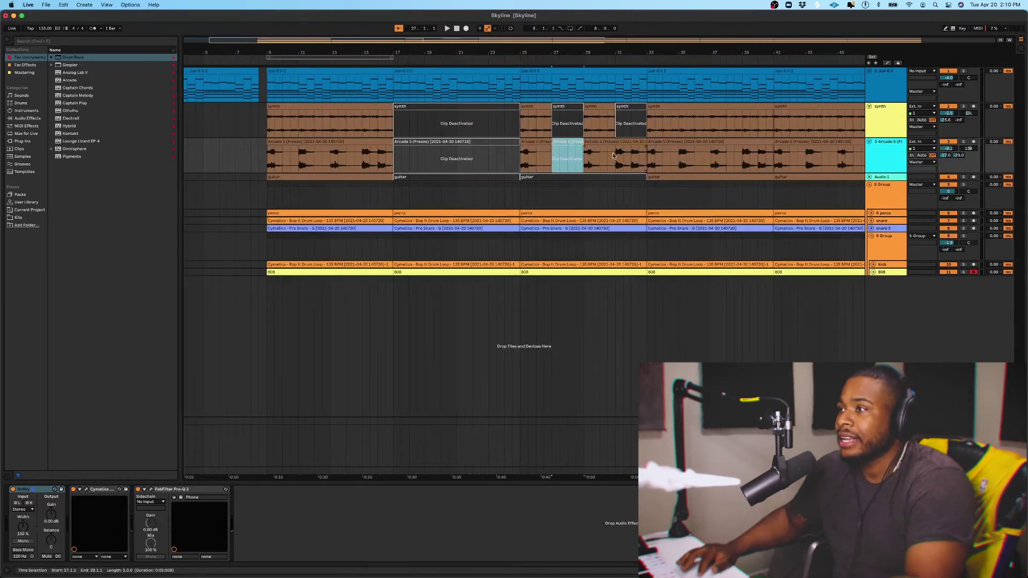
click(618, 157)
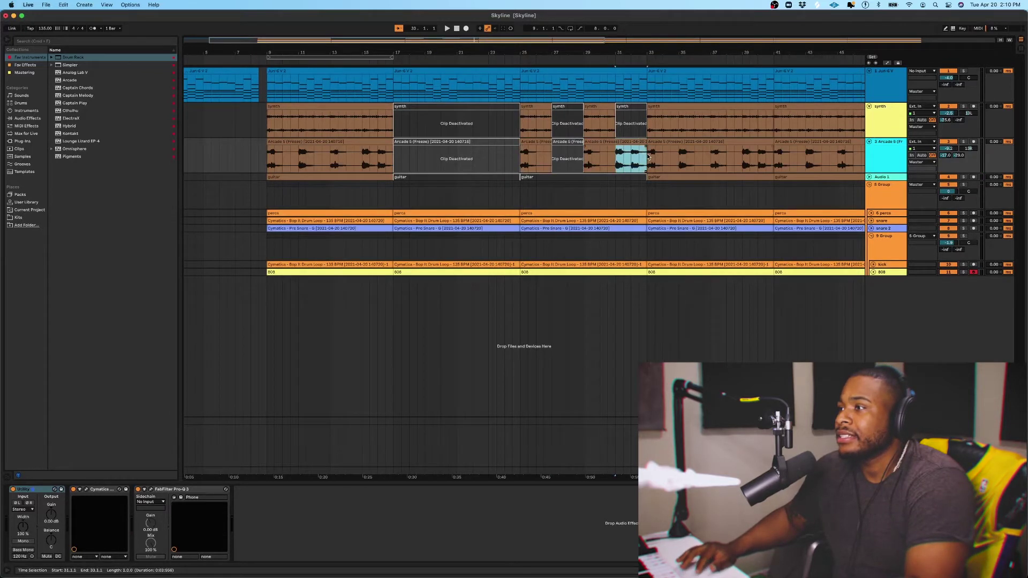
key(0)
click(519, 159)
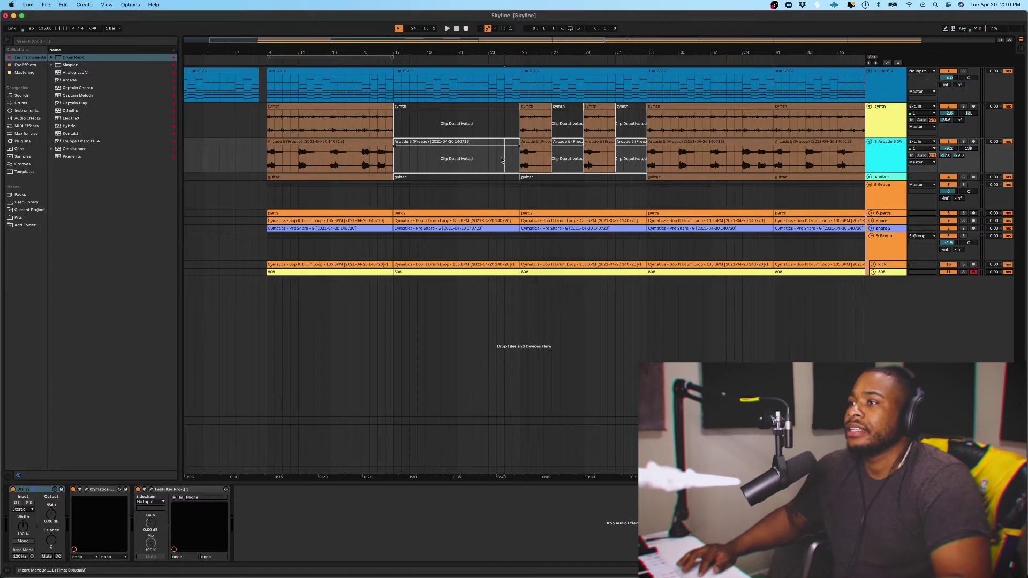
key(space)
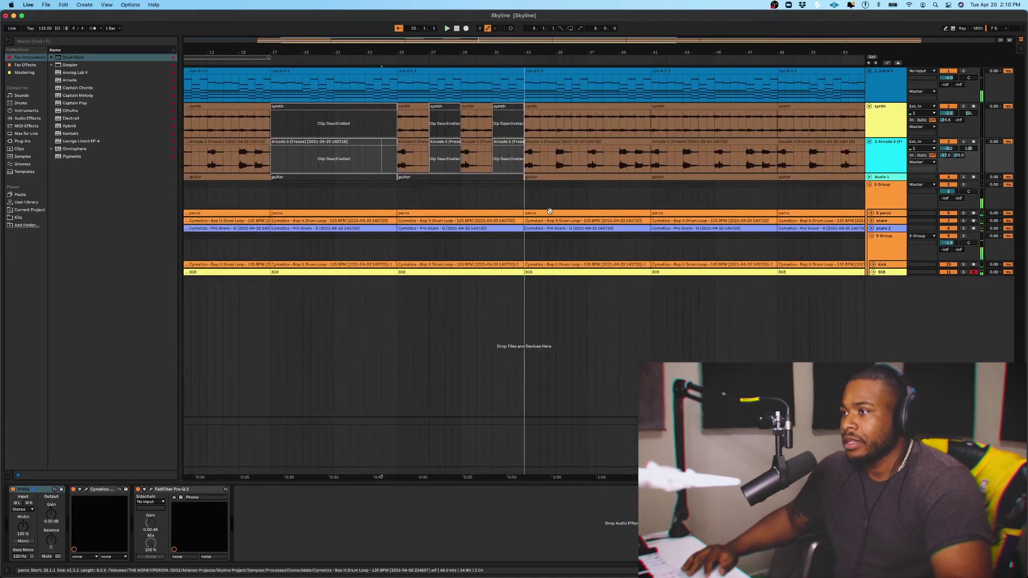
Step: Deactivate the percs, snare, snare 2 and kick clips at bars 33 to 41
click(540, 211)
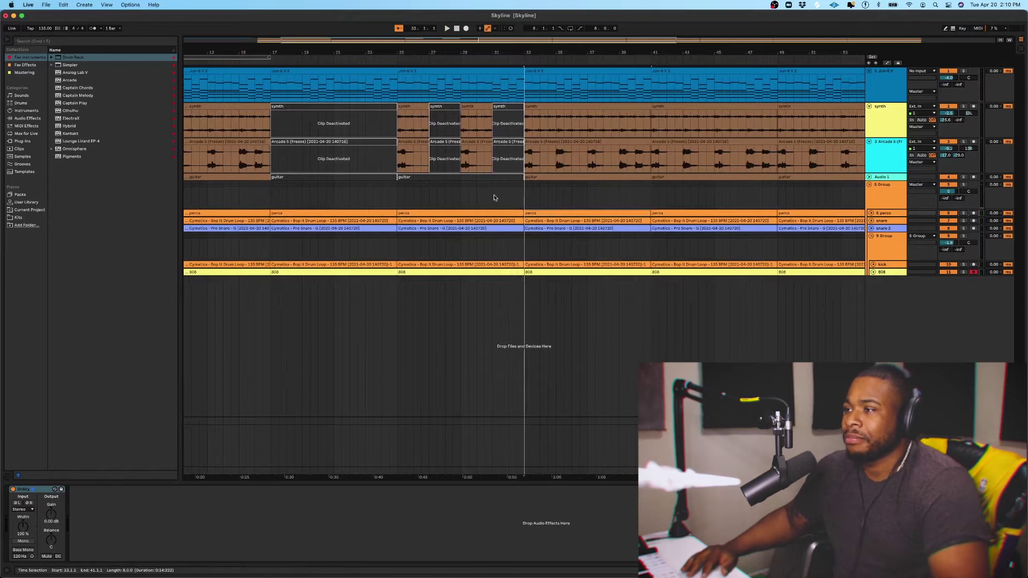
click(556, 219)
key(0)
click(555, 220)
key(0)
click(555, 228)
key(0)
click(556, 261)
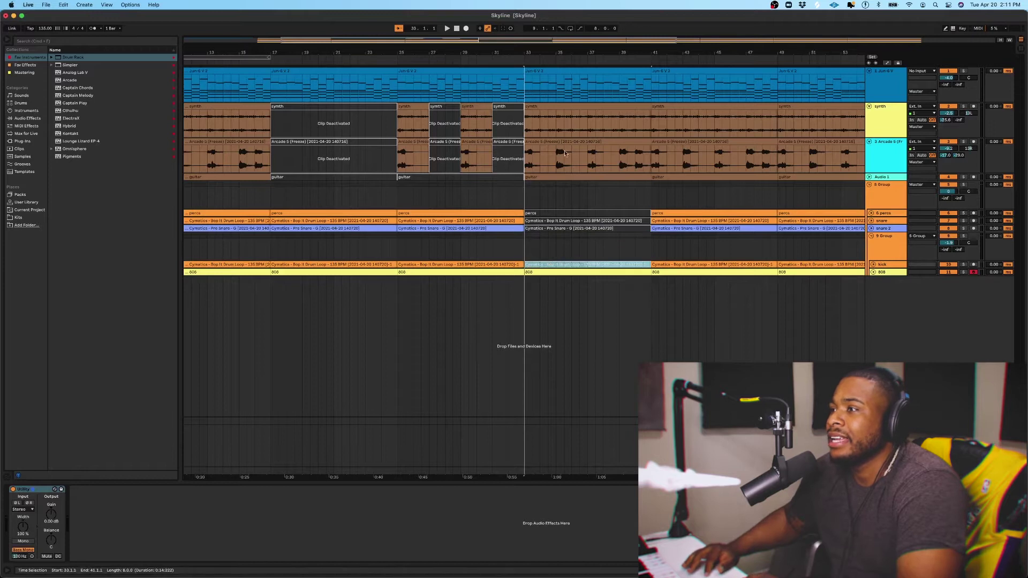
Step: Deactivate the synth and guitar clips at bars 33 to 41 and play from bar 32
click(552, 133)
key(0)
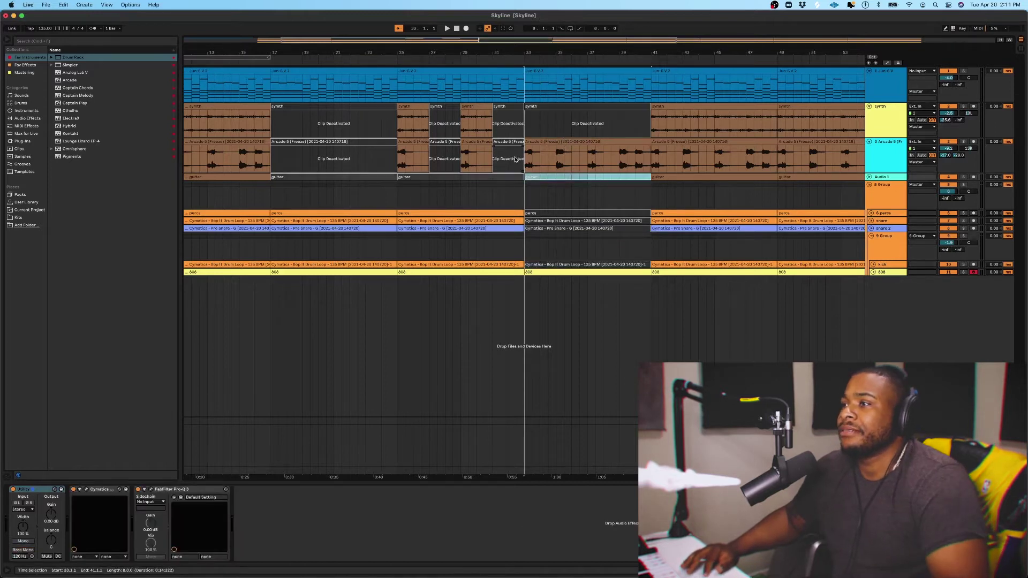
click(516, 159)
key(space)
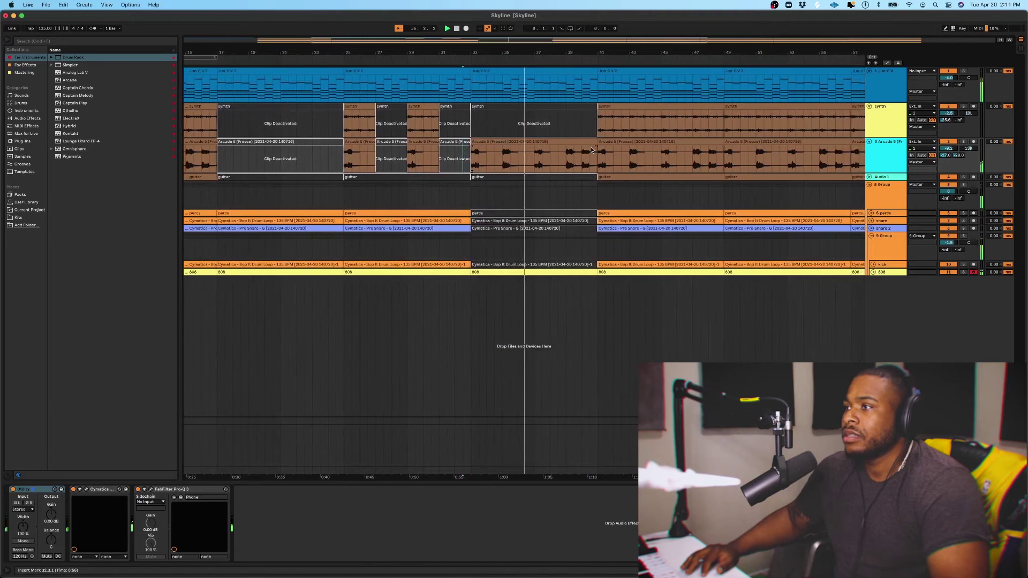
Step: Shorten the Jun-6 V clip at bars 33 to 41 to end at 40.3, keeping the Arcade clip running to bar 41
drag(592, 142, 583, 142)
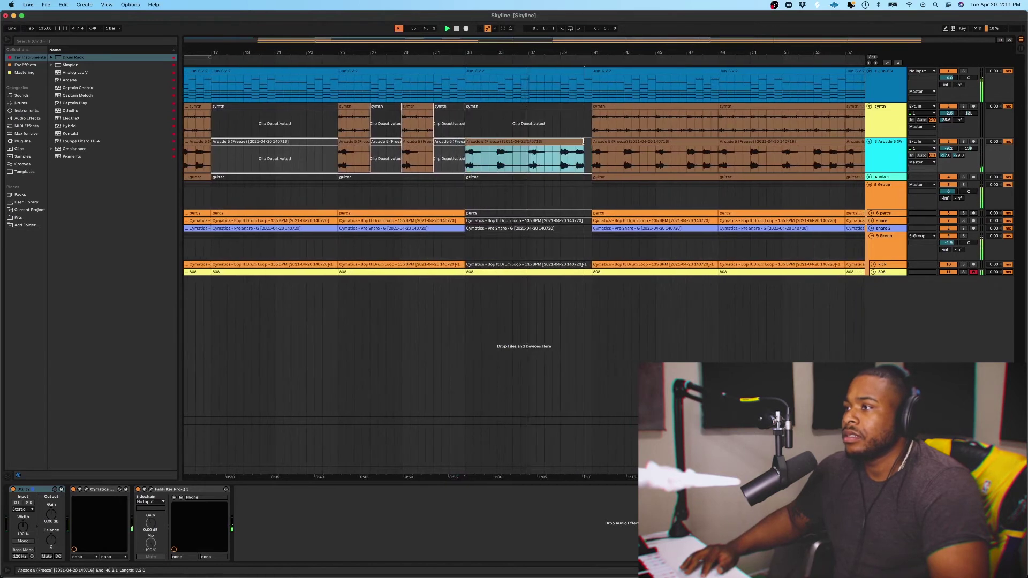
click(585, 73)
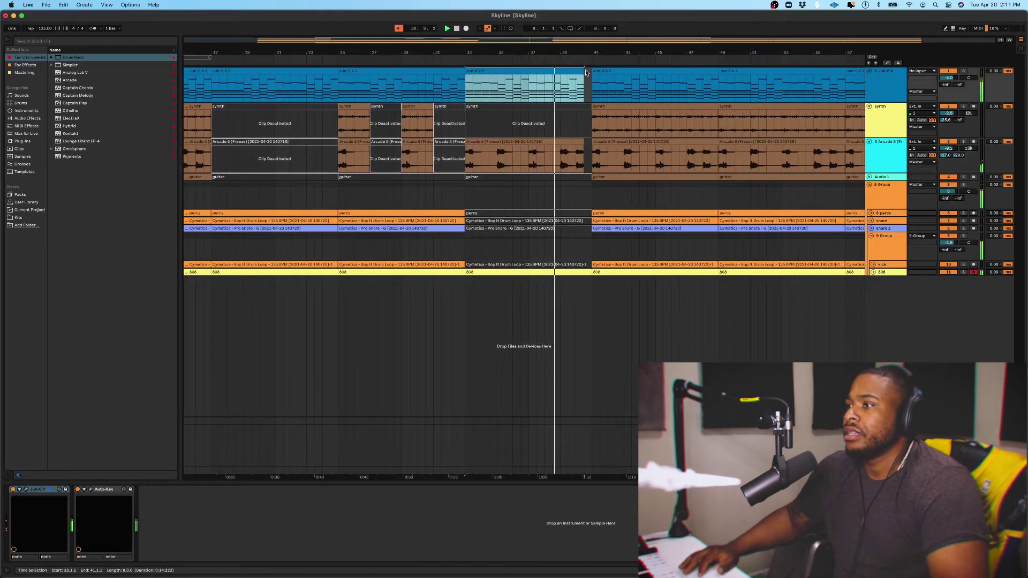
click(588, 143)
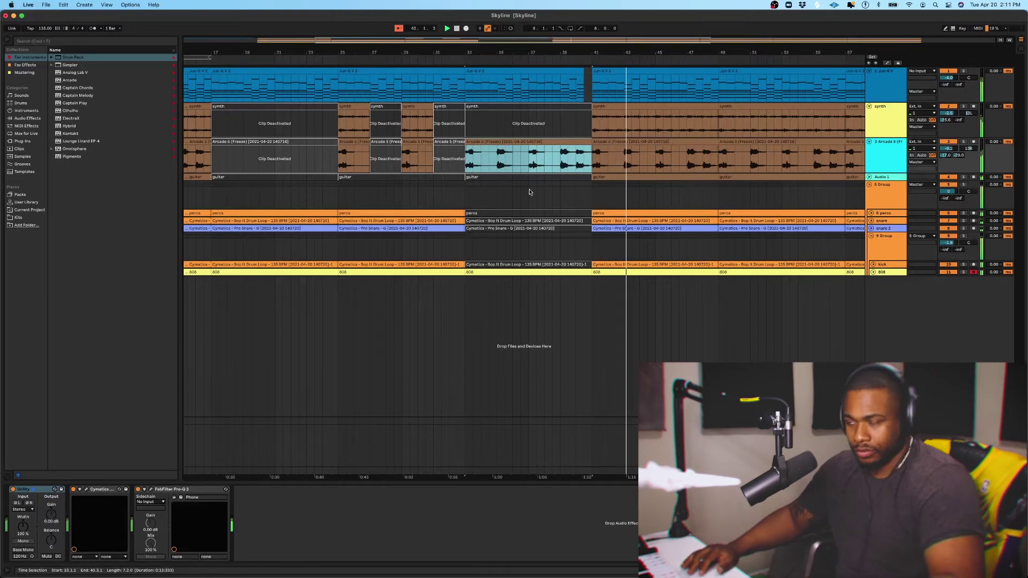
Step: Deactivate the percs clip at bars 49 to 57
scroll(529, 191, right, 5)
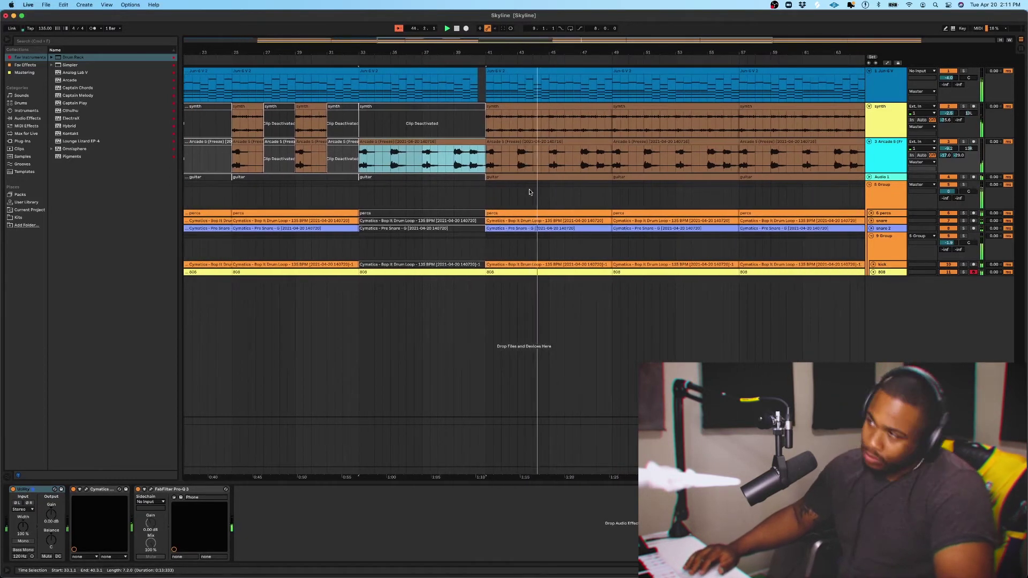
scroll(528, 191, down, 3)
click(627, 213)
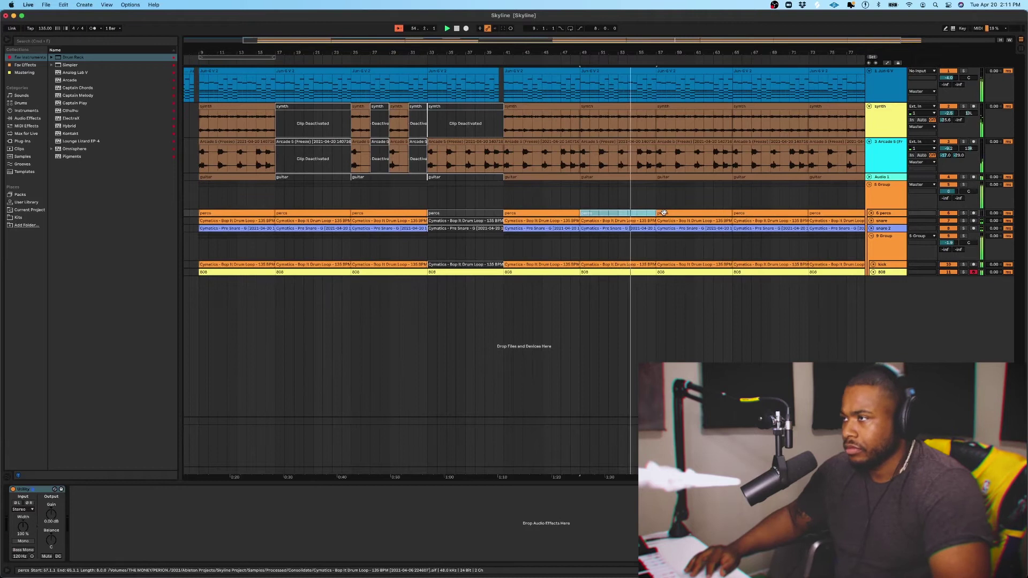
click(672, 142)
key(0)
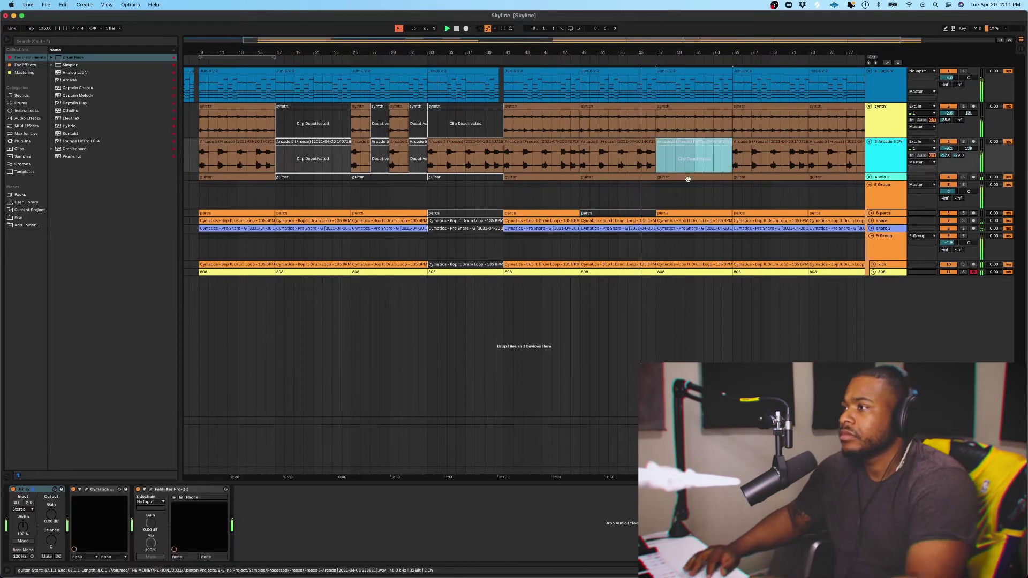
key(0)
Step: Stop playback and deactivate the guitar and synth clips at bars 57 to 65
scroll(688, 177, right, 3)
key(space)
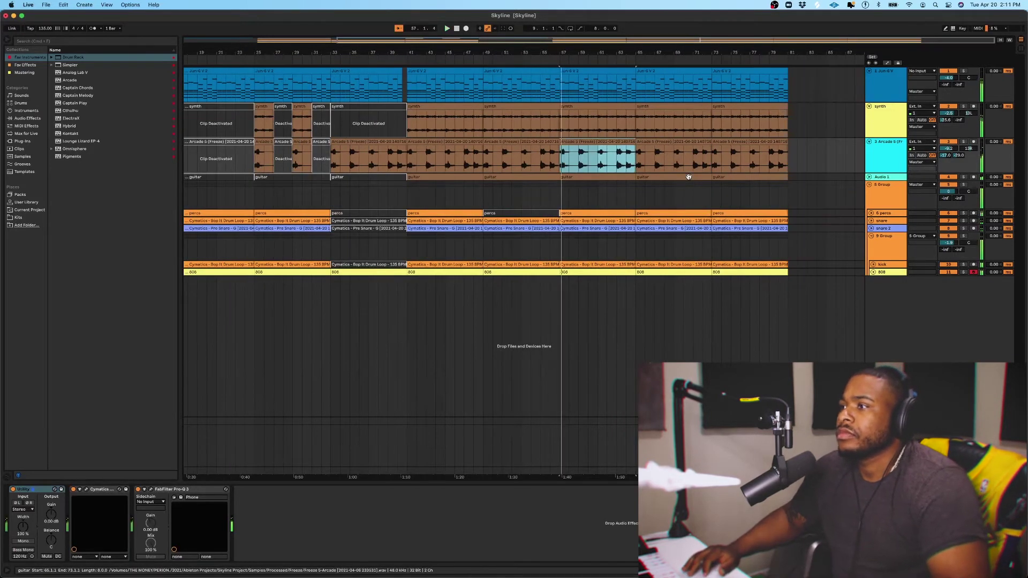
click(480, 200)
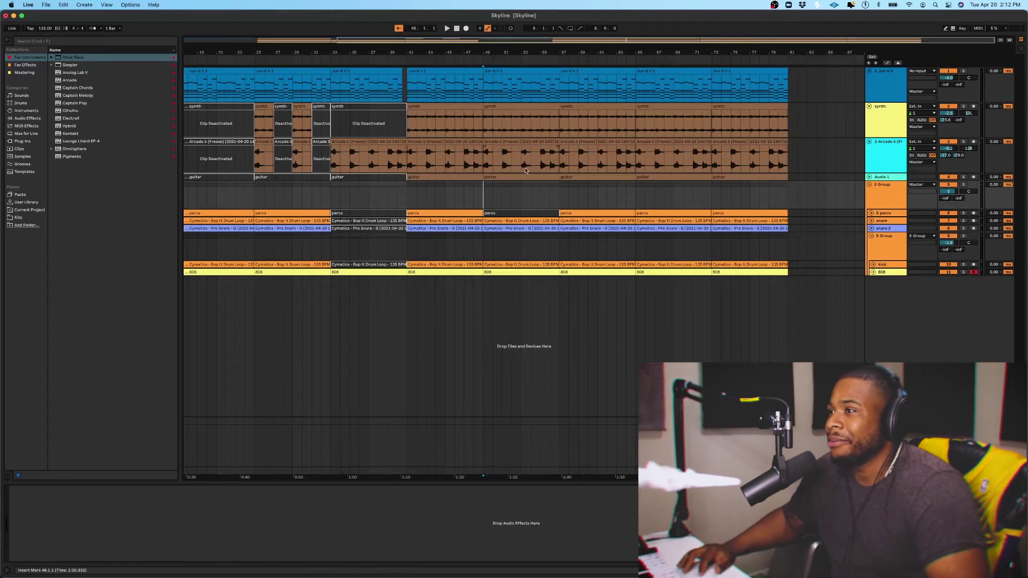
click(580, 174)
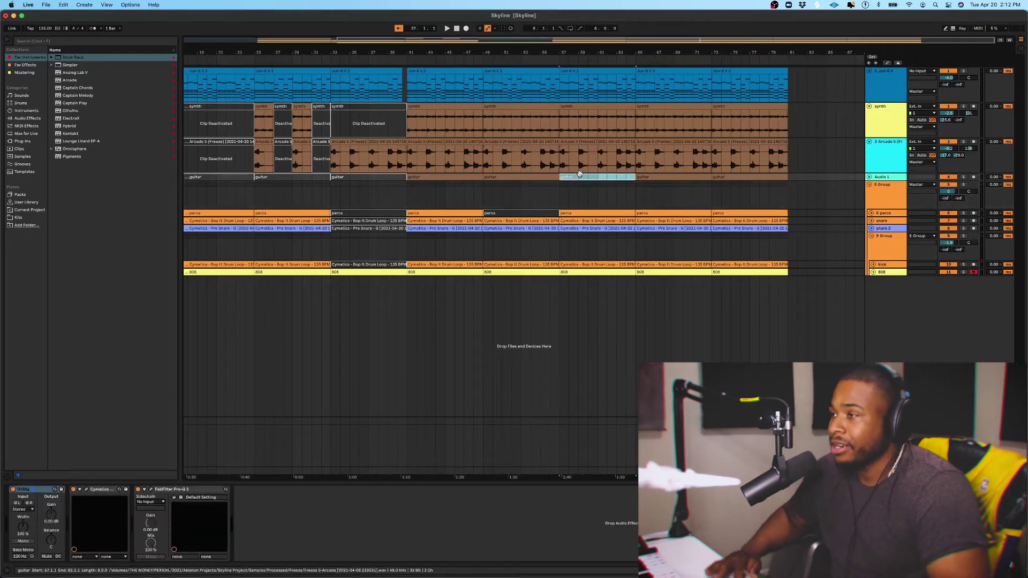
click(605, 108)
key(0)
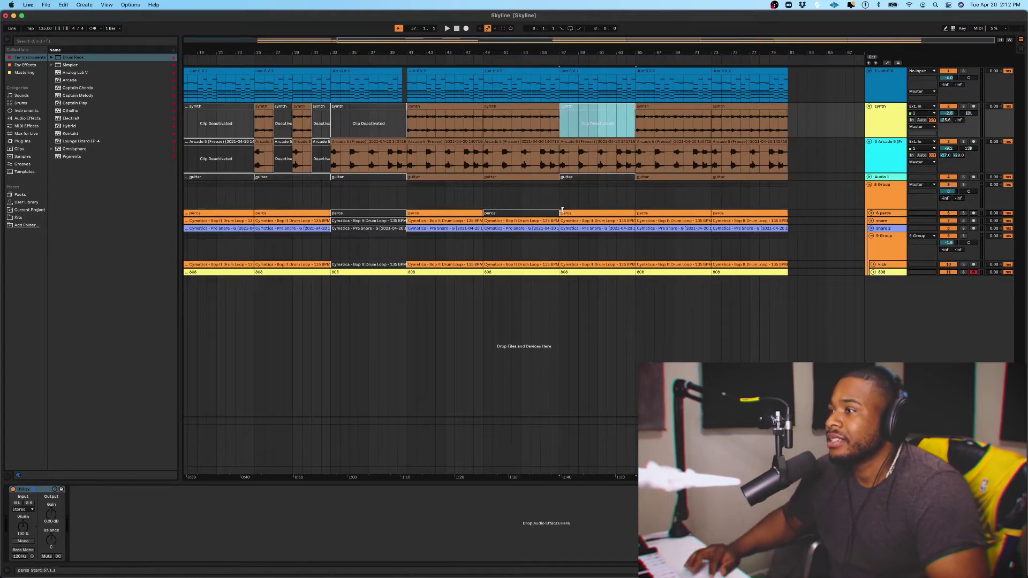
Step: Deactivate the drum and 808 parts on the first beat of bar 57 and play from there
scroll(562, 211, up, 5)
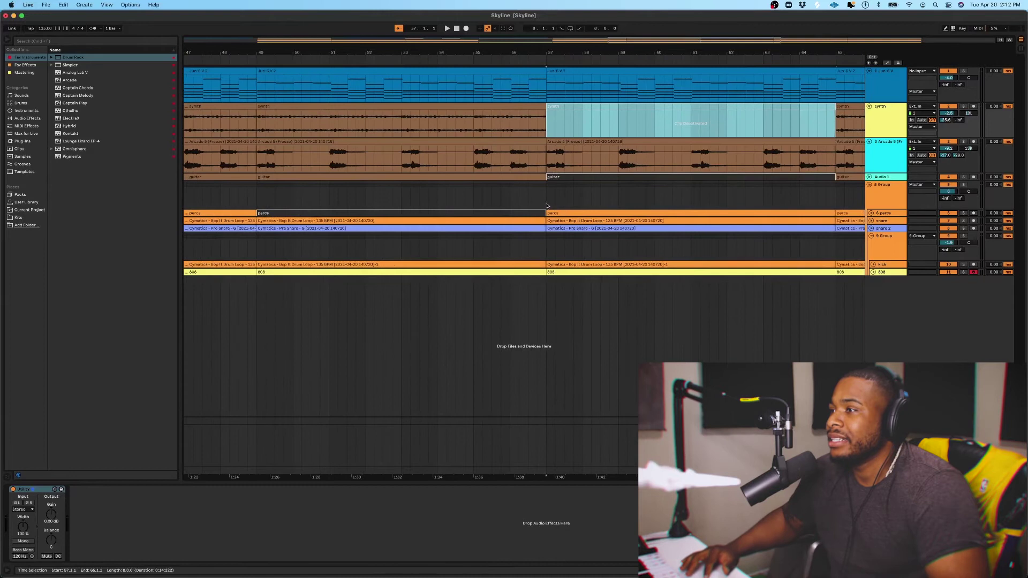
drag(545, 205, 556, 274)
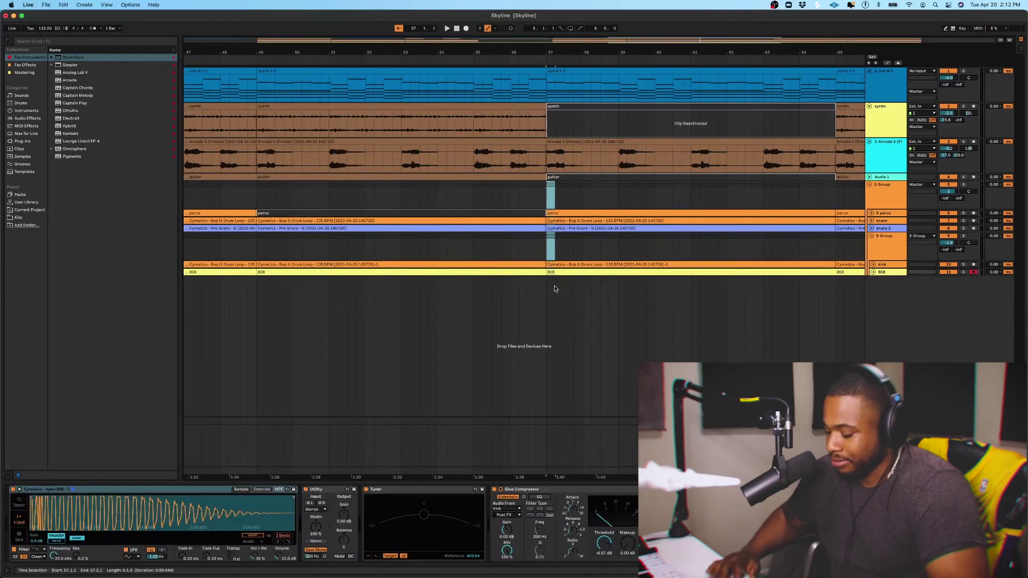
key(super+e)
key(space)
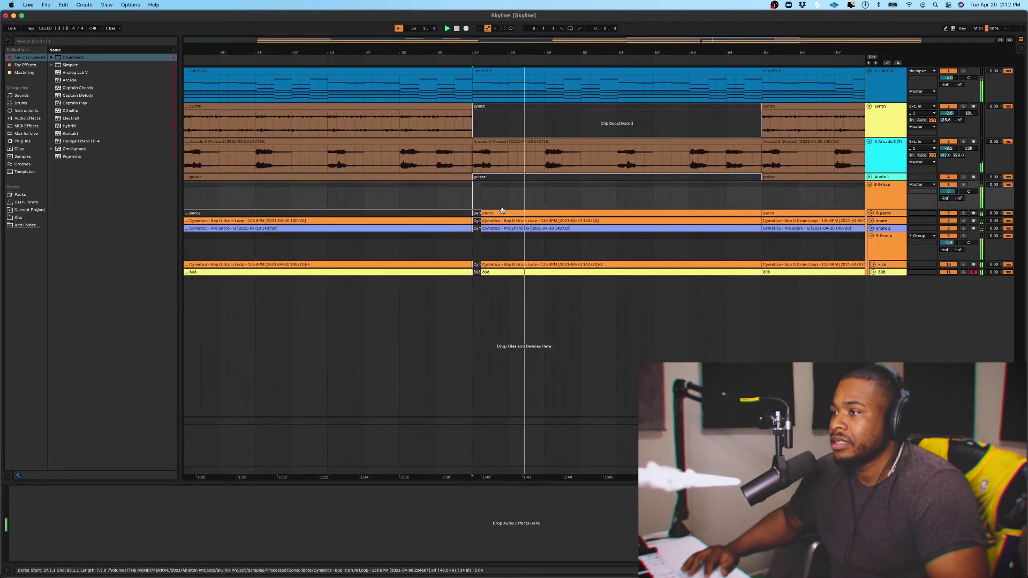
Step: Deactivate the drum and 808 parts on the second beat of bar 57 as well, and play from 56.2
click(501, 205)
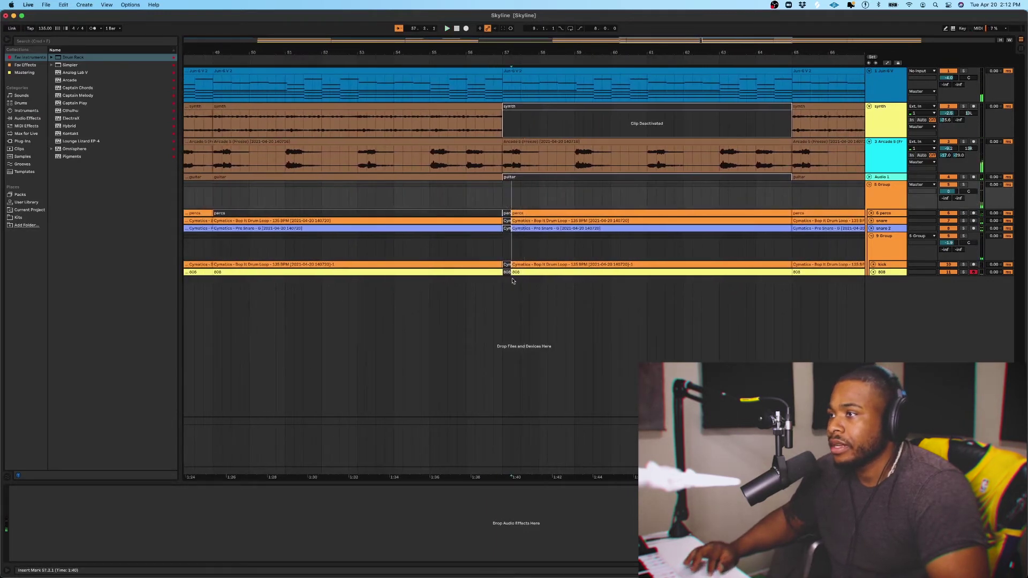
key(super+e)
click(478, 204)
key(space)
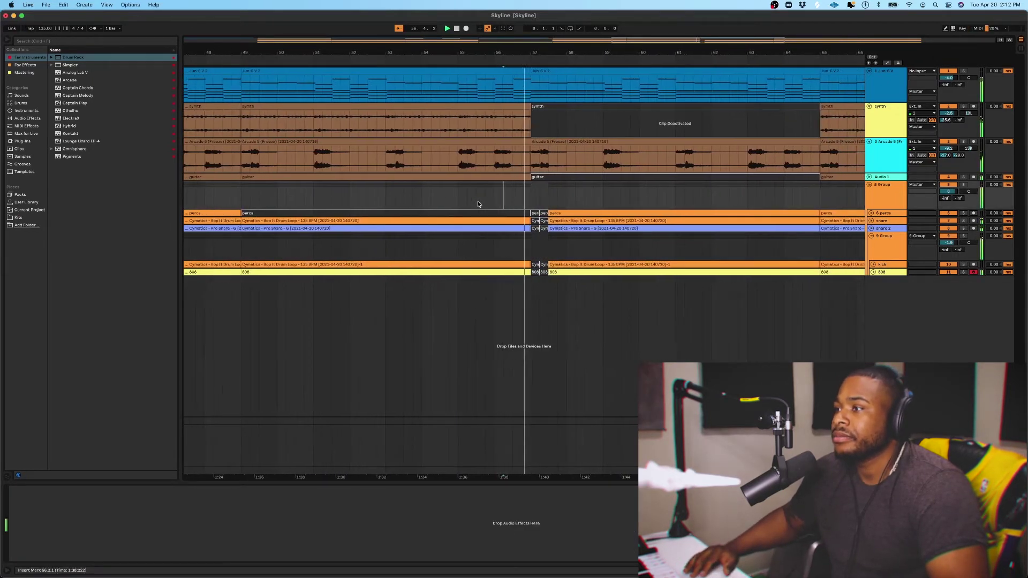
Step: Duplicate the section at bars 73 to 81 across all tracks to fill bars 81 to 89
scroll(501, 199, down, 6)
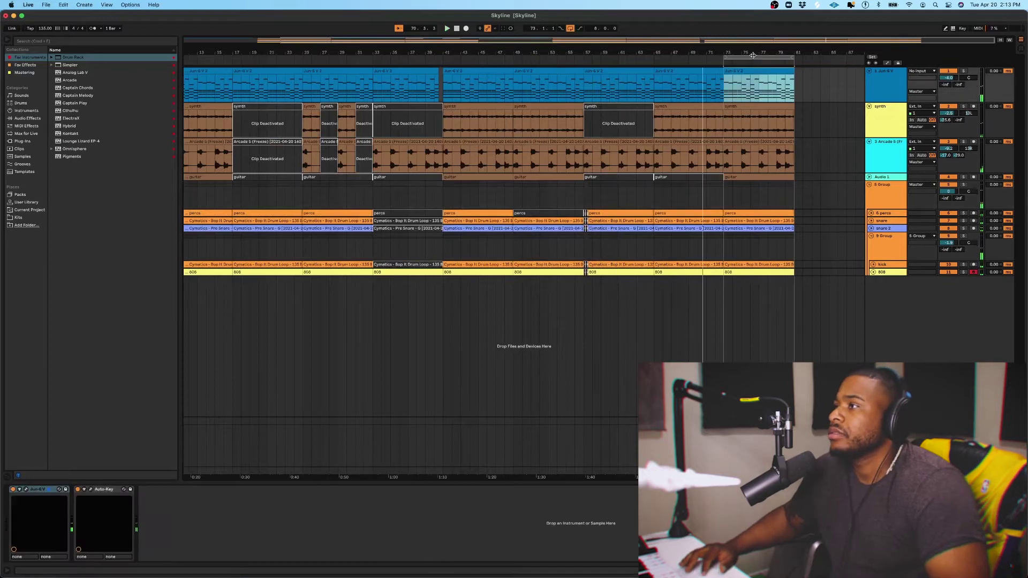
click(753, 55)
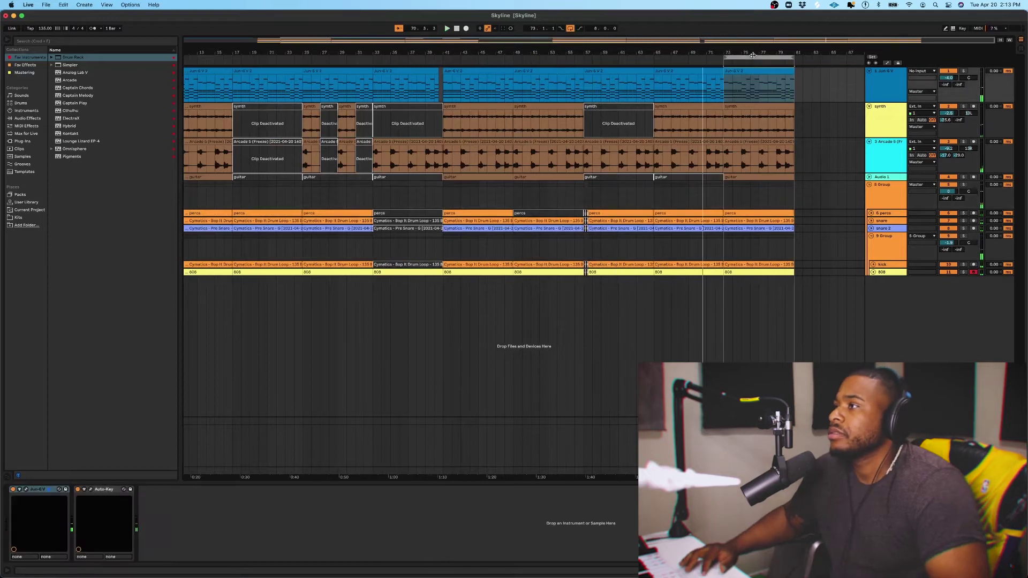
key(super+d)
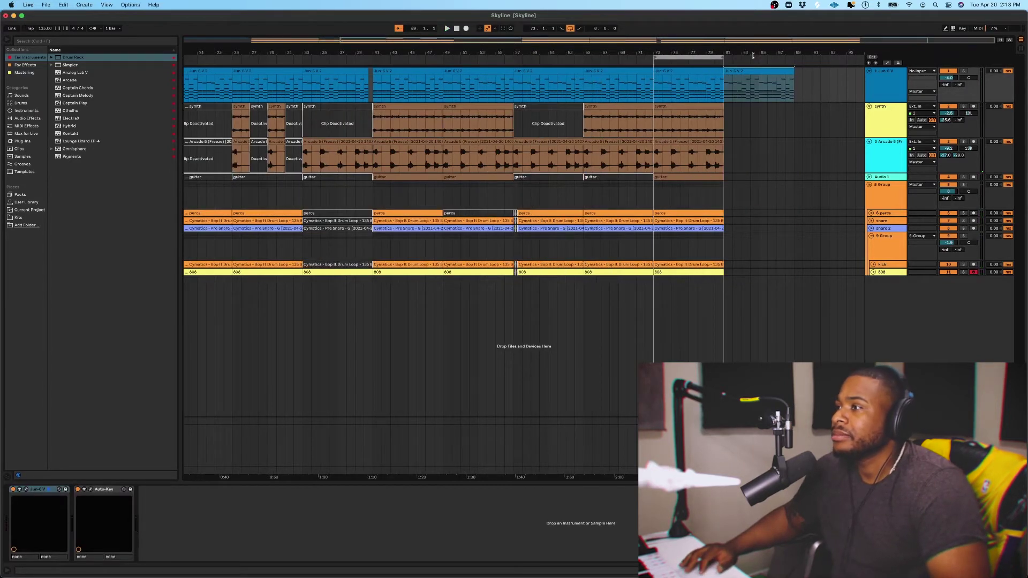
click(706, 55)
key(super+d)
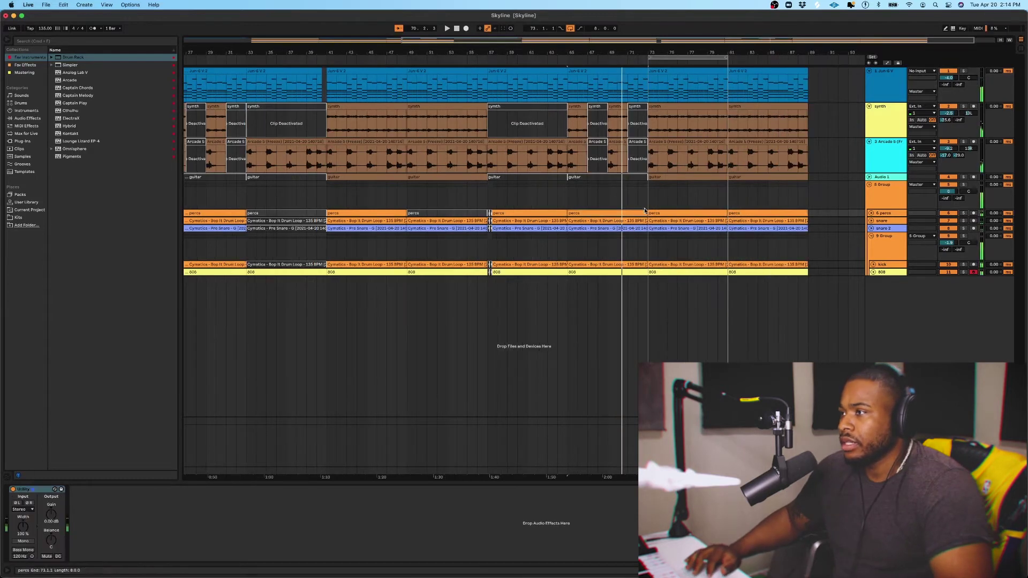
Step: Reactivate the Arcade part at bars 71 to 73 and shorten the Jun-6 V clip starting at bar 65 to end at bar 72
click(635, 161)
key(0)
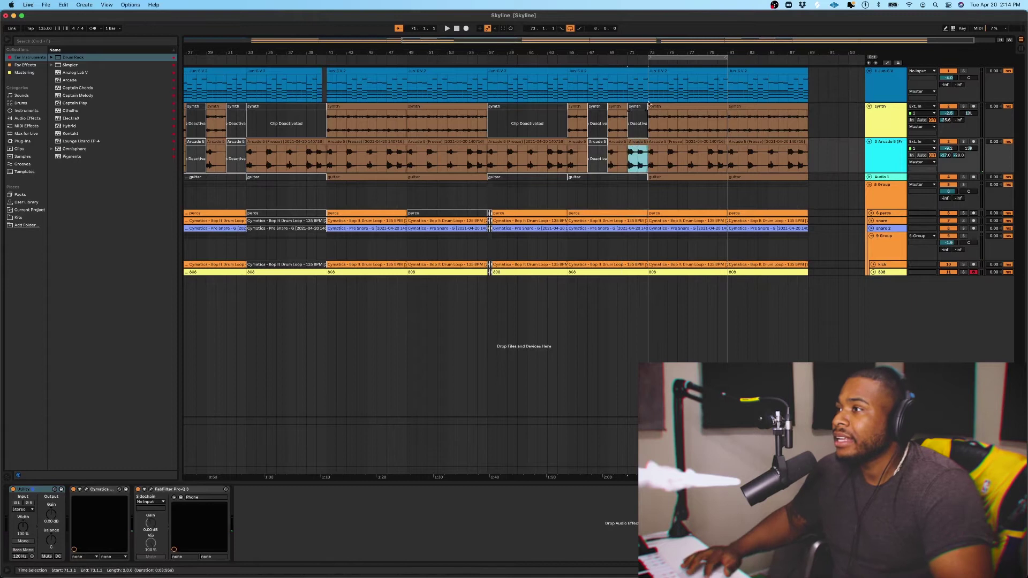
drag(643, 67, 638, 68)
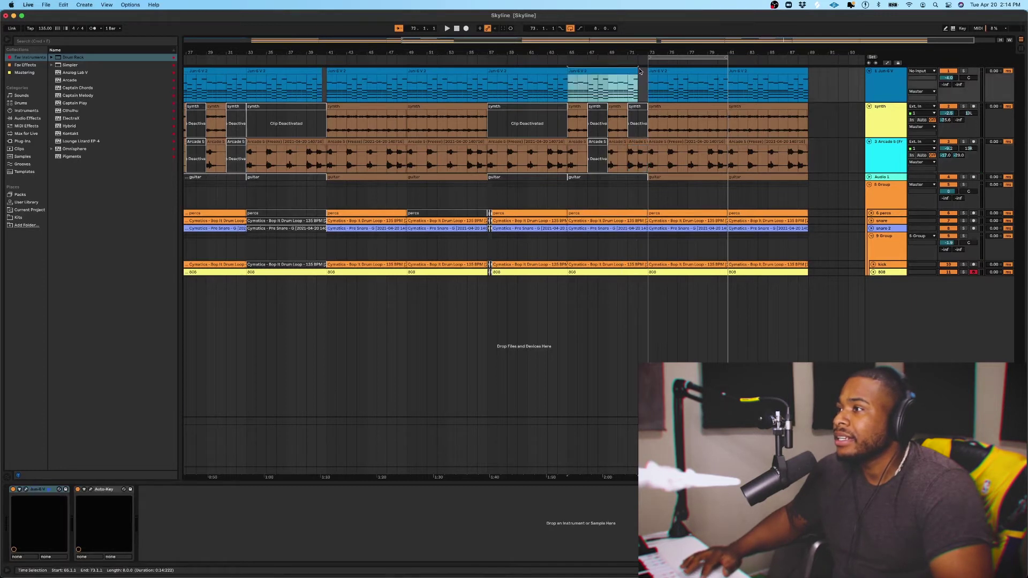
Step: Deactivate the drum and 808 parts from bar 72 to 73 and play the transition from bar 70
click(638, 200)
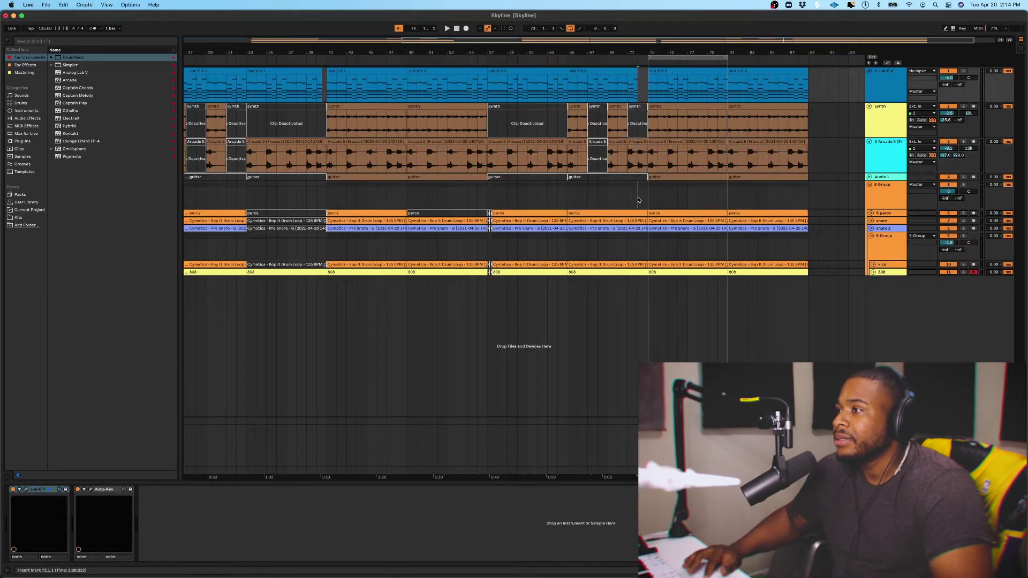
drag(647, 284, 647, 284)
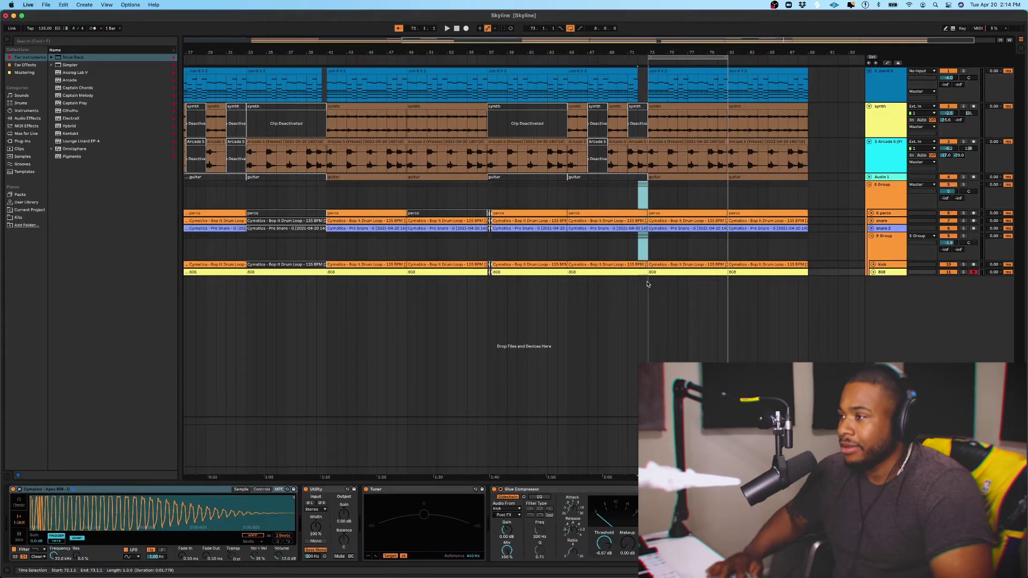
key(0)
click(625, 198)
key(space)
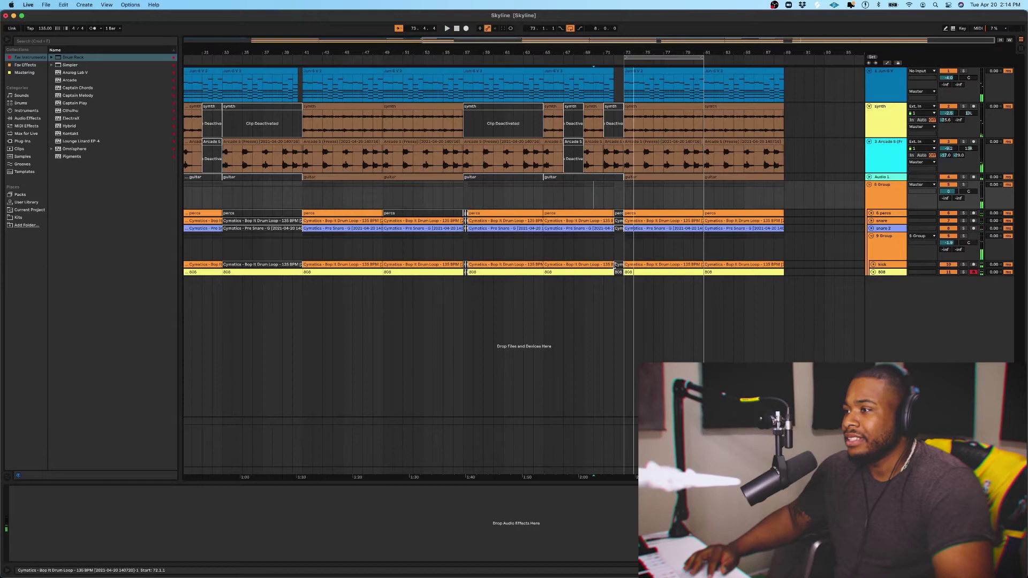
Step: Extend the kick and 808 clips that end at bar 72 out to bar 73, and play the transition from bar 71
click(612, 264)
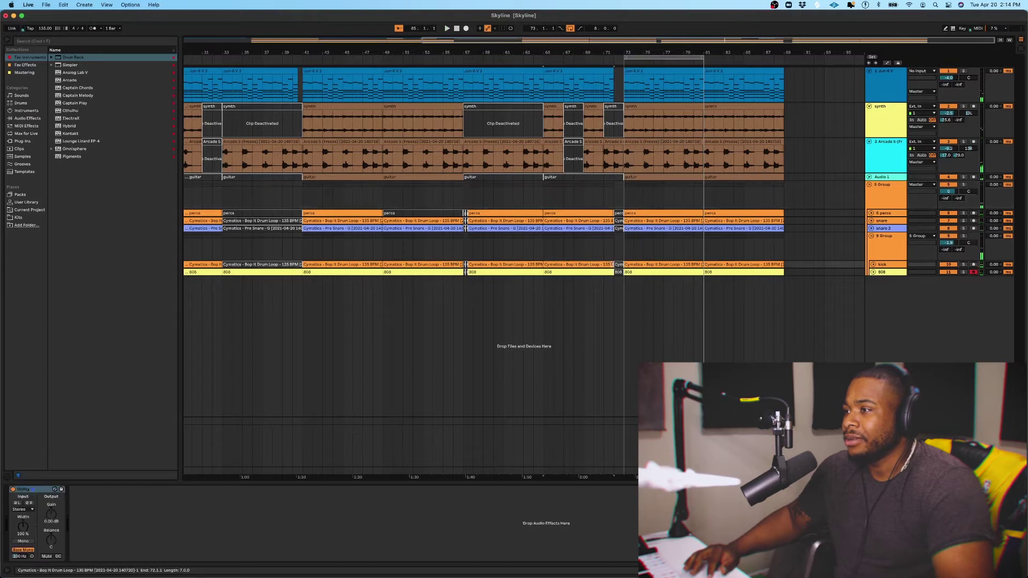
click(615, 272)
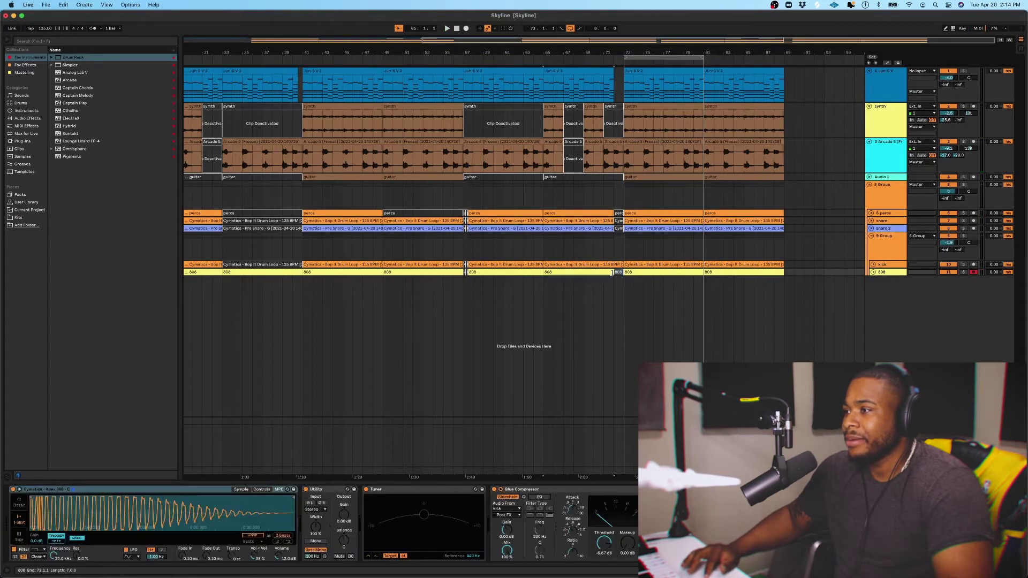
click(603, 202)
key(plus)
key(plus)
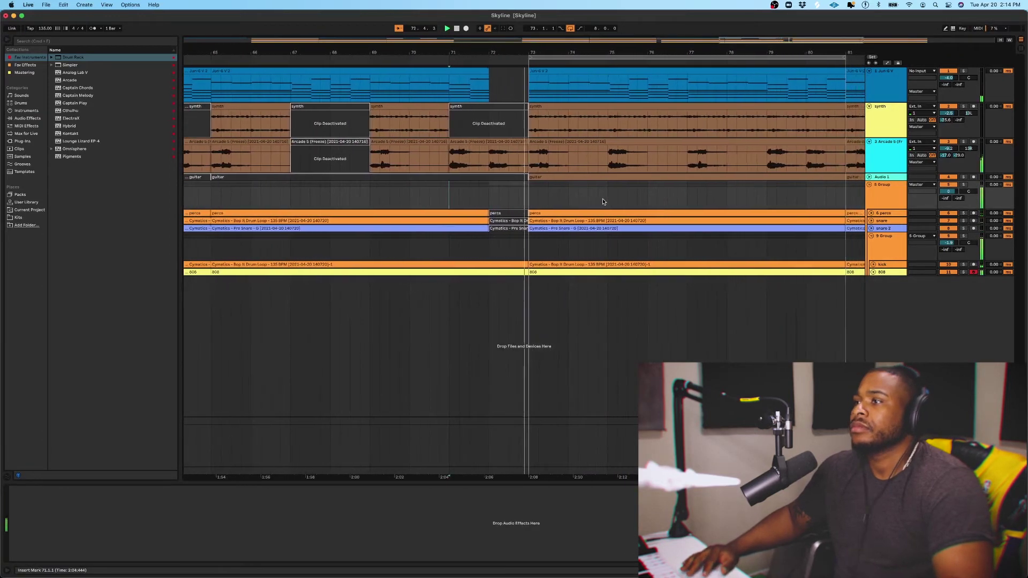
Step: Duplicate the Arcade and guitar clips at bars 81 to 89 into bars 89 to 97, and play from bar 88
key(minus)
key(minus)
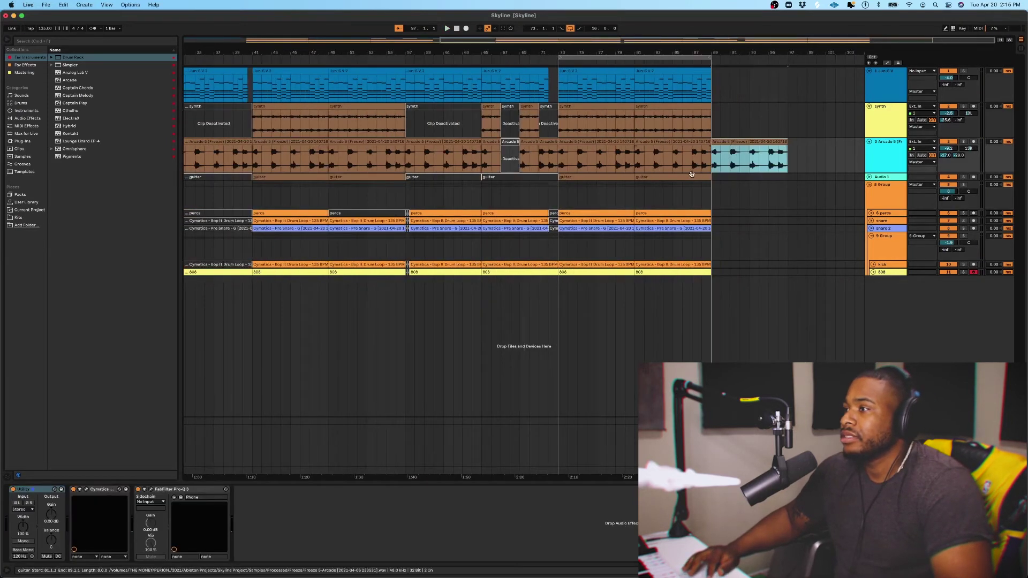
click(691, 176)
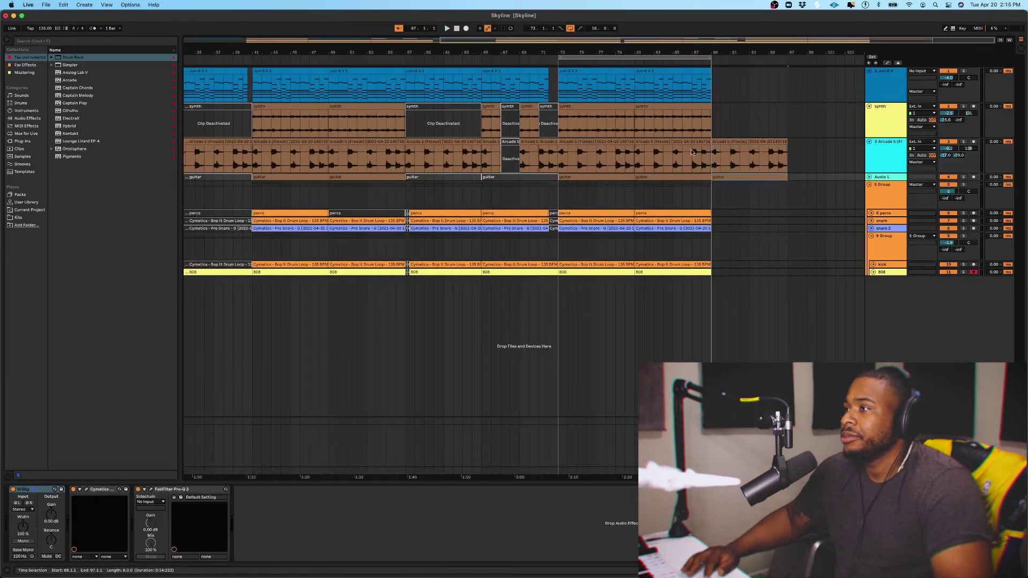
click(701, 132)
key(space)
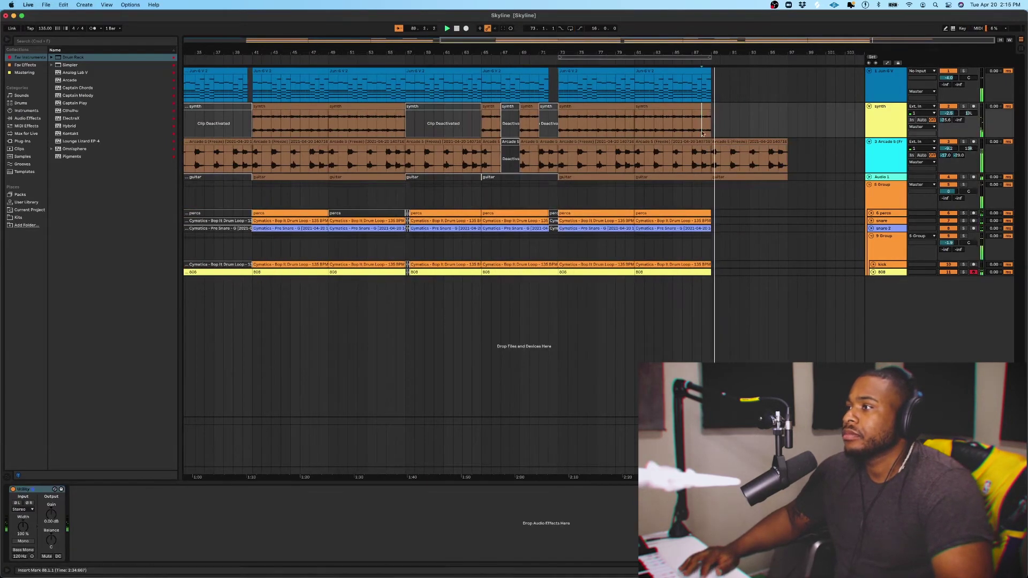
Step: Duplicate the Jun-6 V clip at bar 81 into bars 89 to 97, collapse its track and play from bar 89
click(684, 71)
key(super+d)
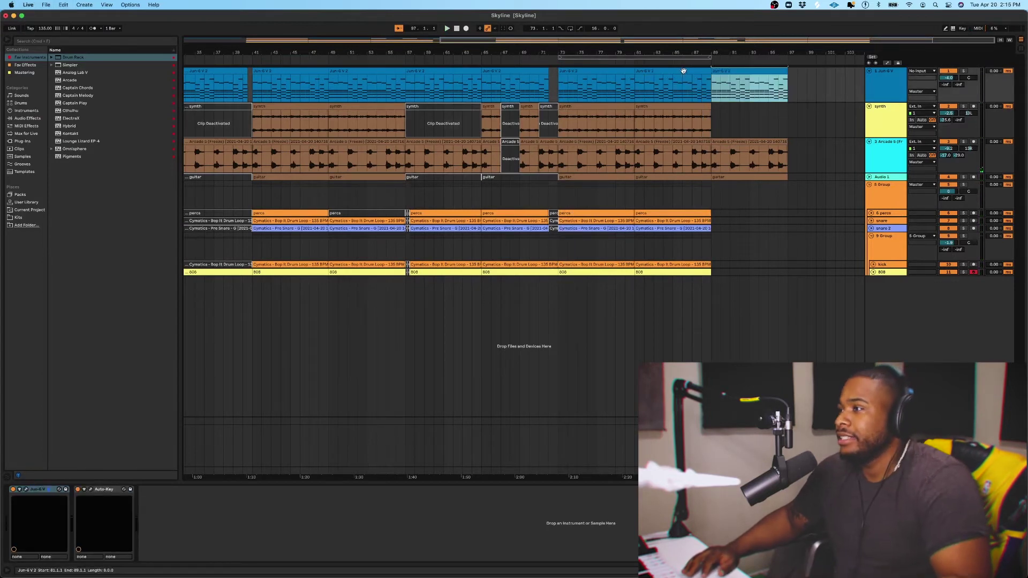
click(868, 72)
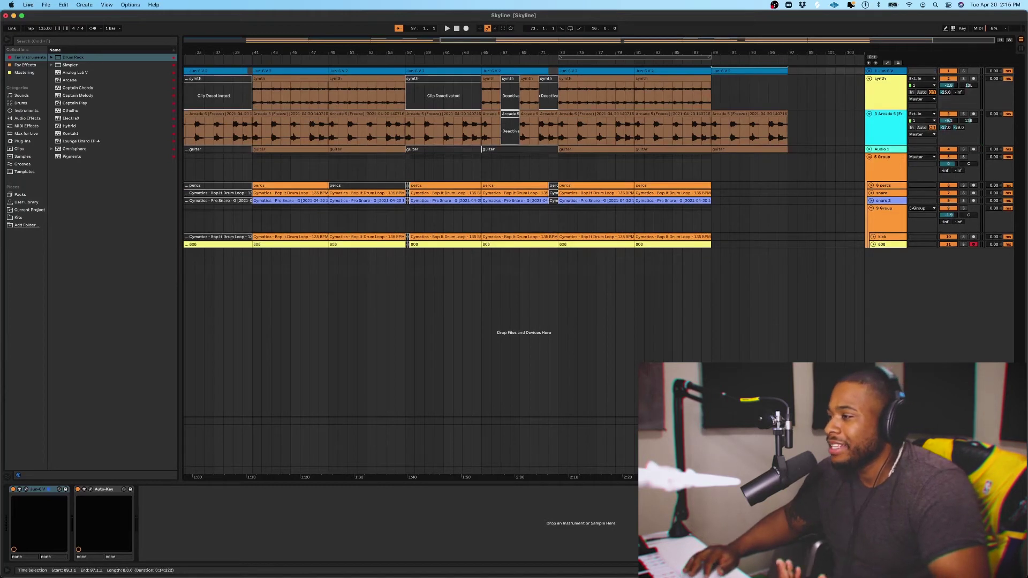
key(minus)
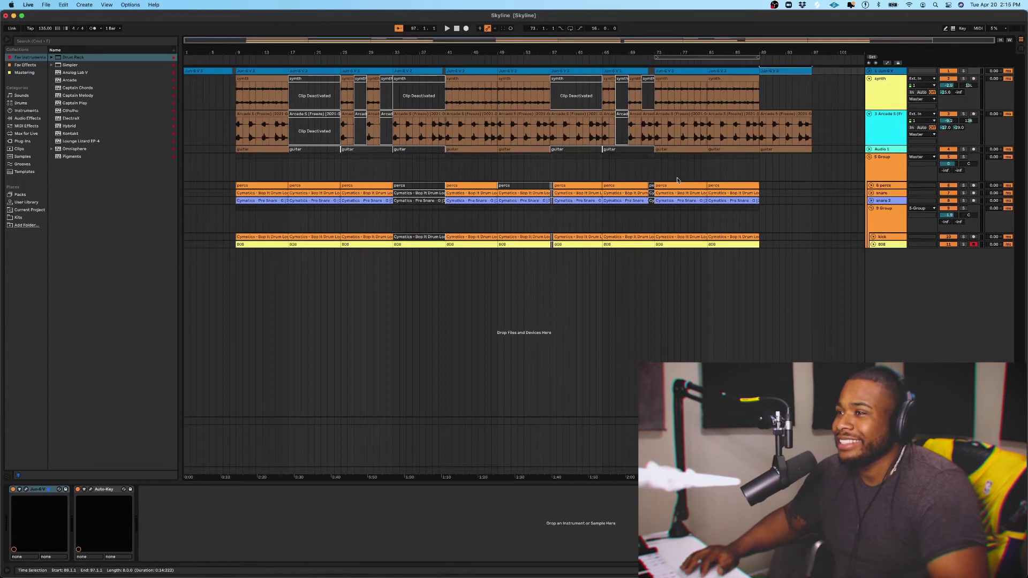
click(760, 164)
key(space)
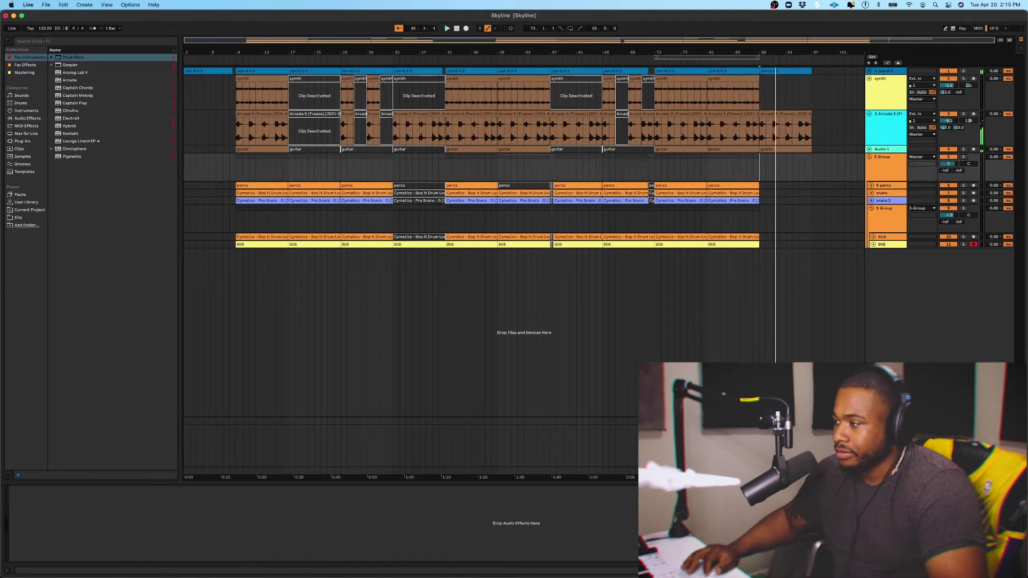
Step: Show the master track's Track Volume automation and pull the volume down toward the end of the outro near bar 97
click(869, 428)
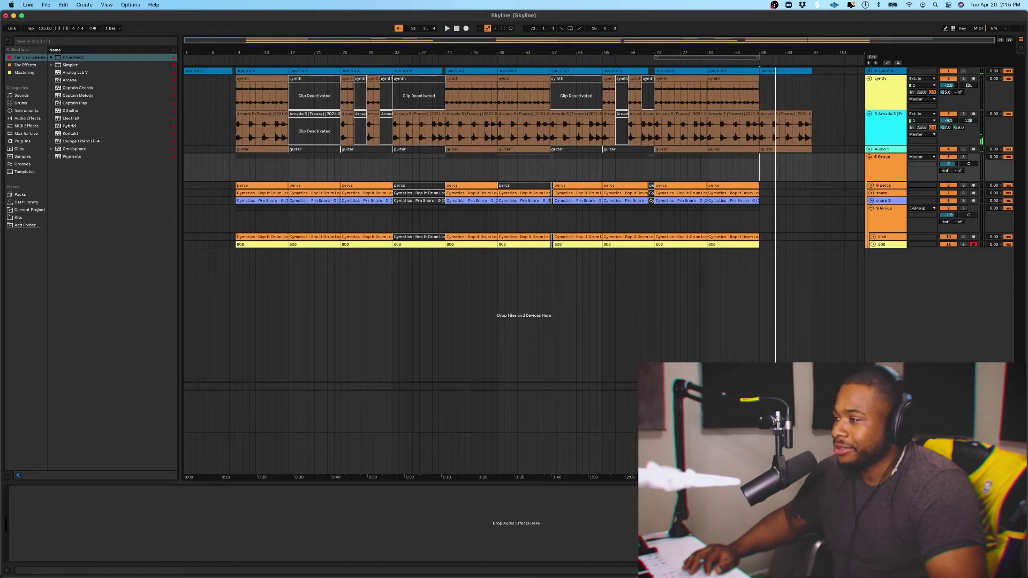
key(a)
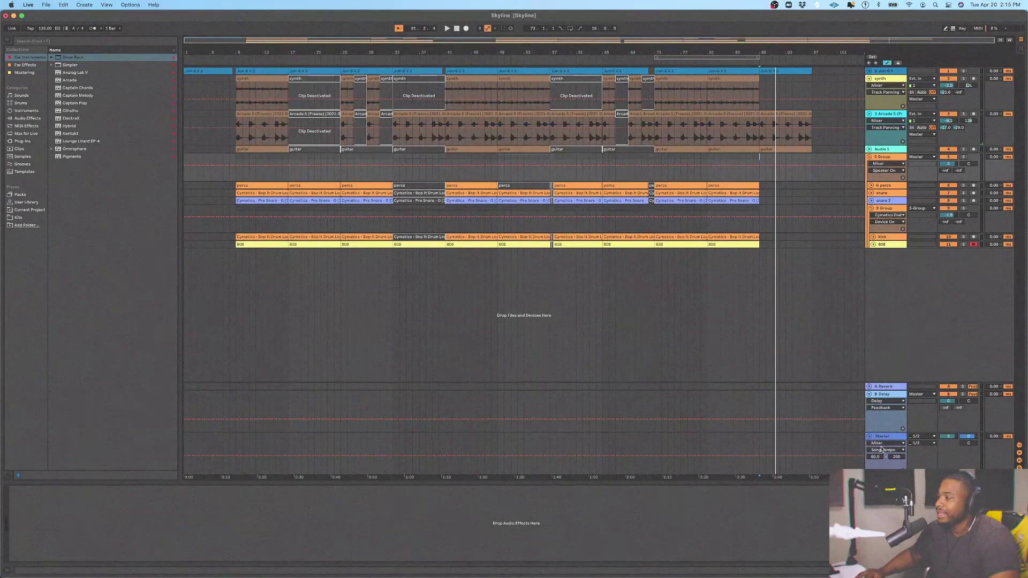
click(889, 444)
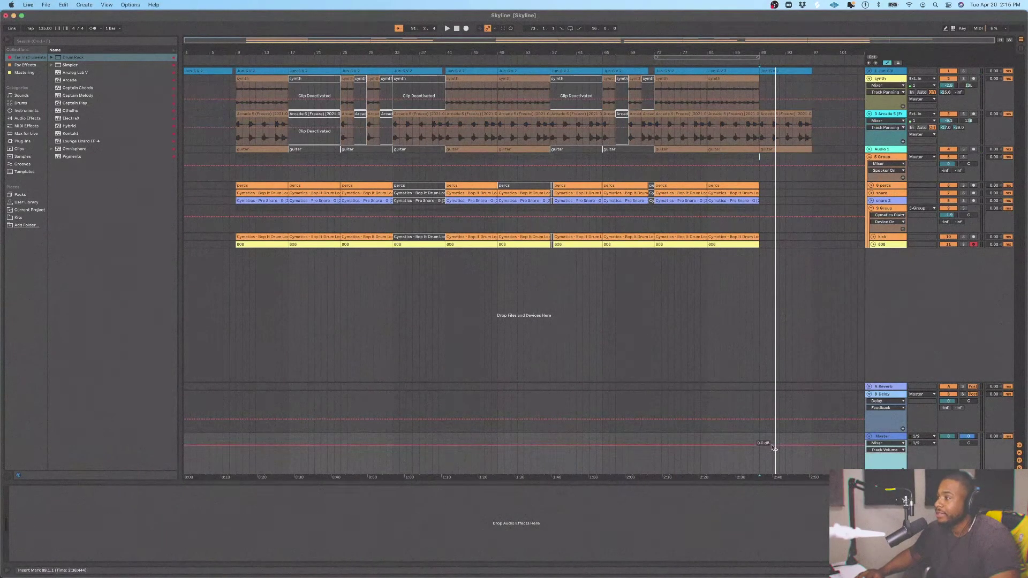
drag(816, 462, 809, 464)
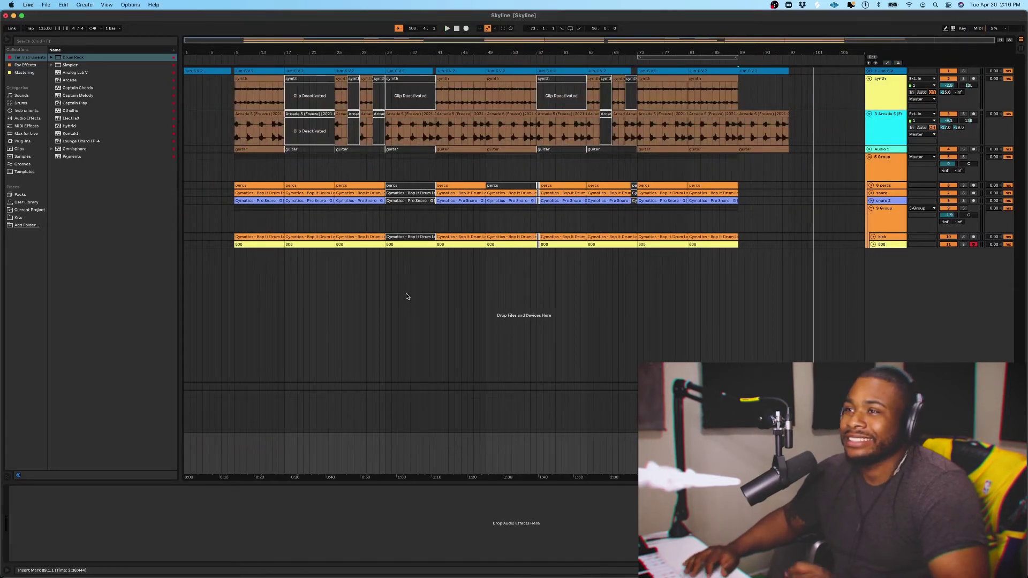
Step: Collapse the synth and Arcade tracks and set the playback position to bar 1
click(869, 79)
click(869, 86)
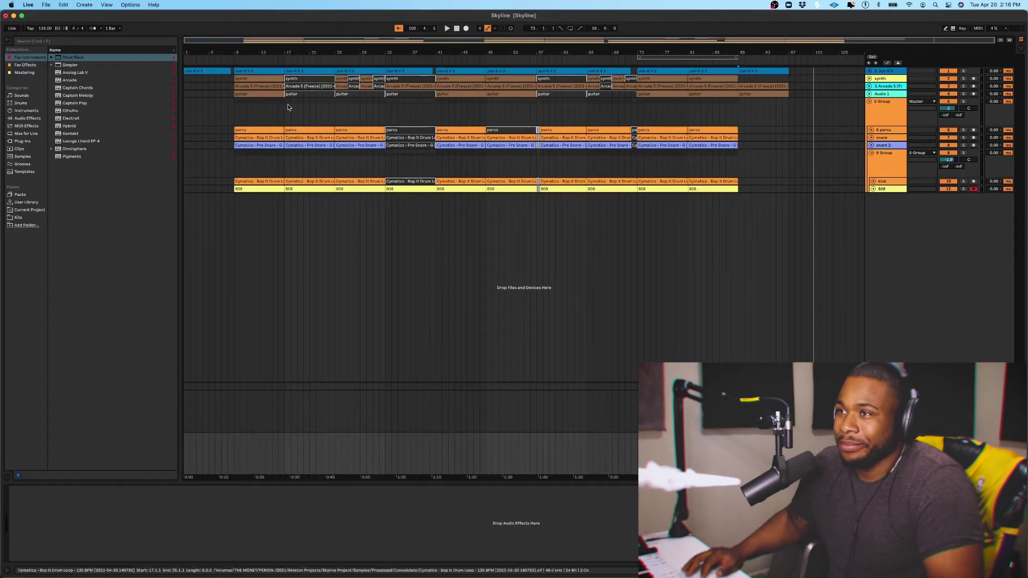
click(186, 115)
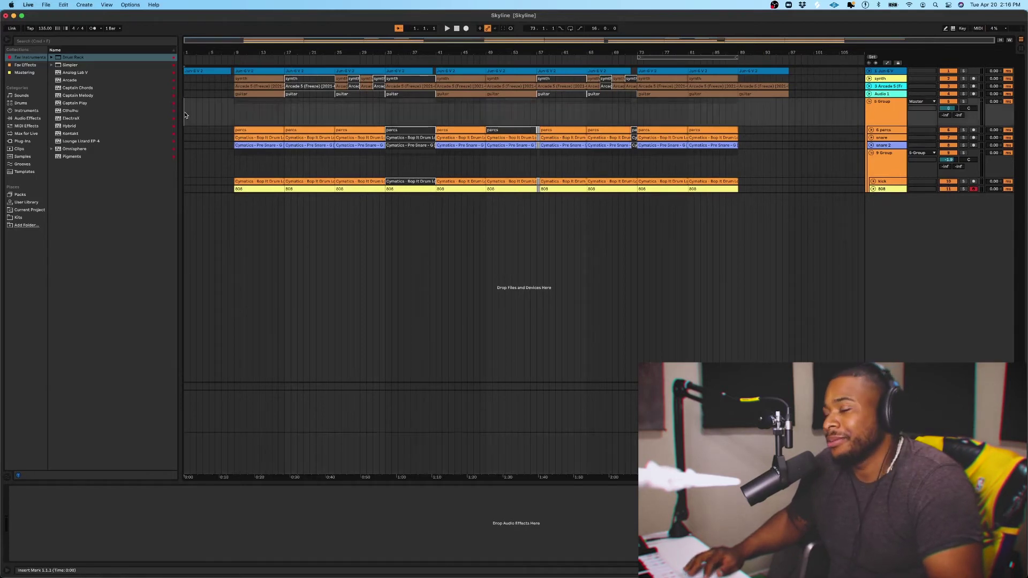
Step: Add an Auto Filter effect to the Jun-6 V track
click(896, 73)
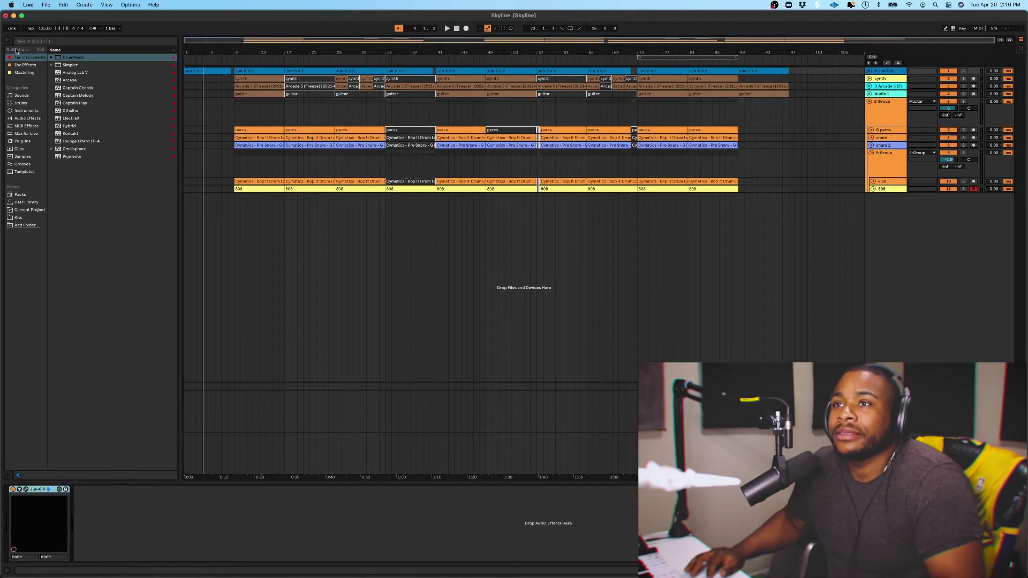
click(26, 65)
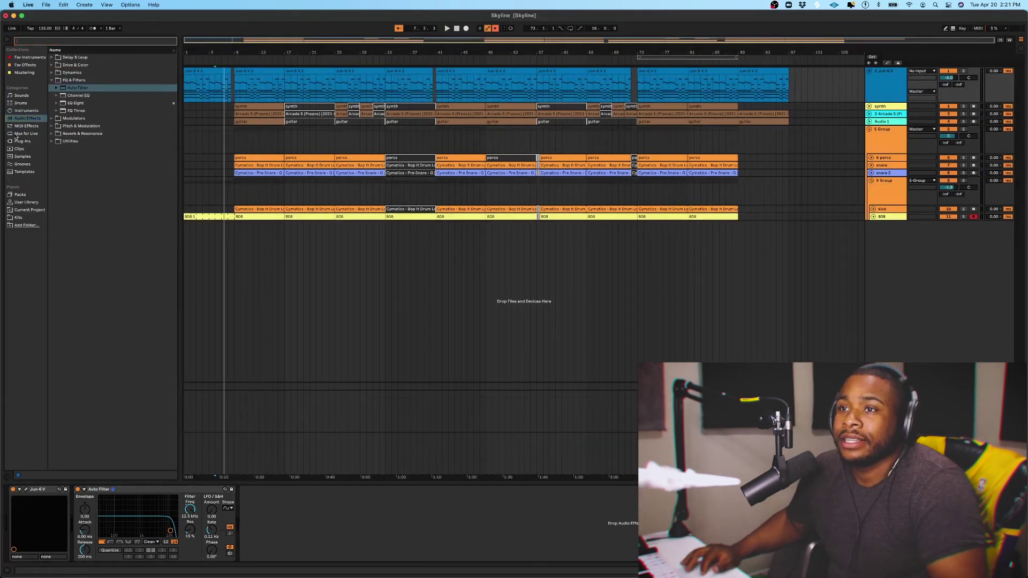
Step: Place Capital DK 3 - Riser 7 from 5.3 to 8.3 on a new audio track, with Crash 2 at bar 9
click(105, 225)
drag(105, 227, 216, 227)
scroll(215, 213, up, 5)
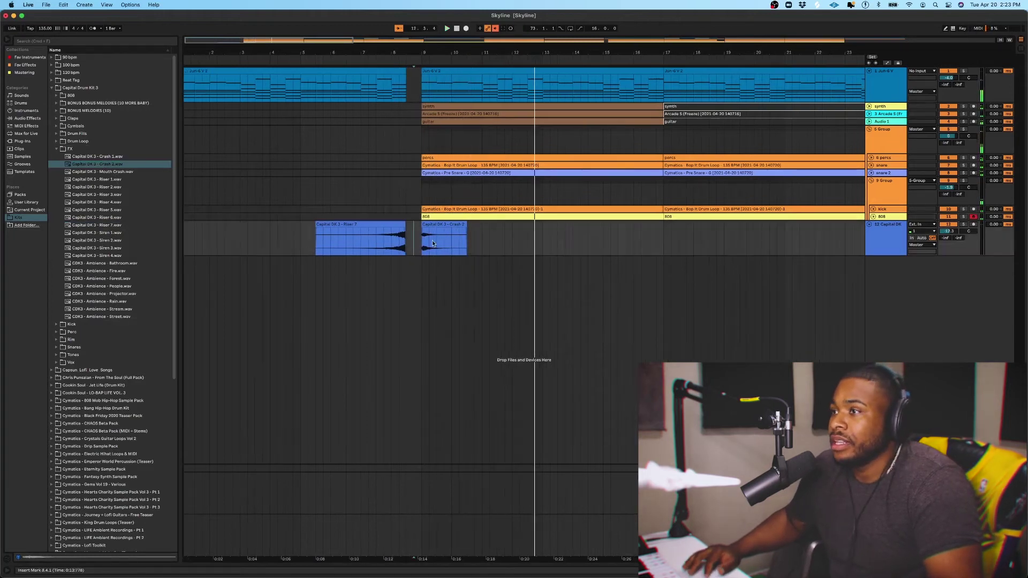
Step: Place RIP Speakers Vol.3 CLAP 05 in the gap before bar 9 on another audio track, and collapse the enlarged clip view
click(411, 196)
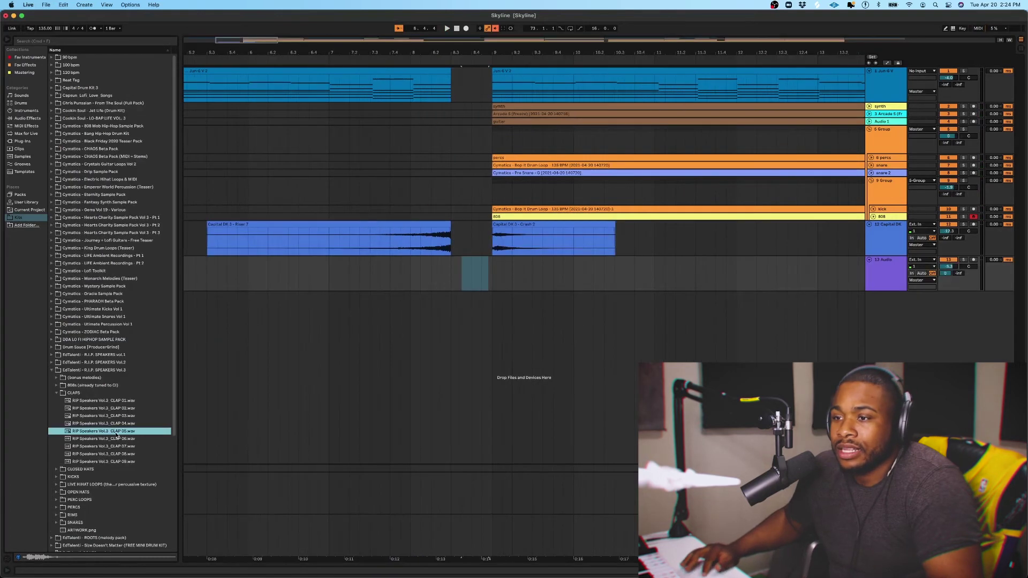
mouse_move(474, 274)
mouse_down()
mouse_move(445, 368)
mouse_move(474, 280)
mouse_up()
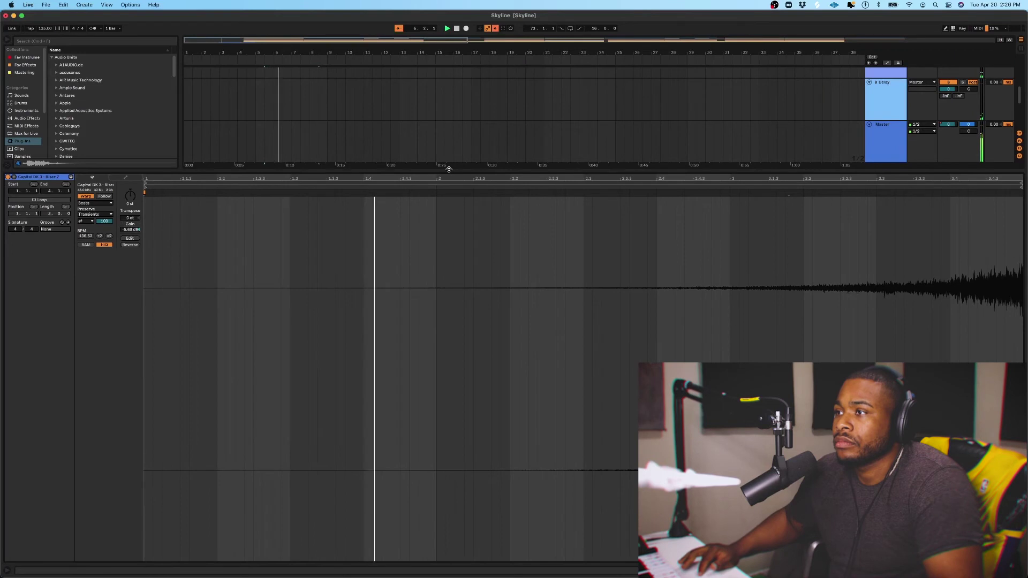
double_click(448, 169)
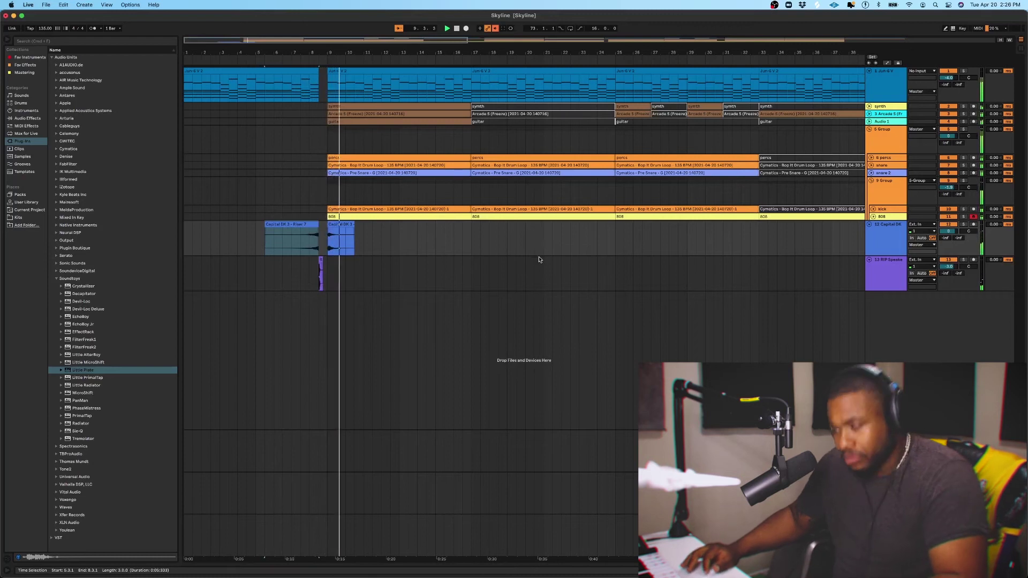
Step: Copy the riser, crash and clap clips around bar 9 together to 37.3 and 69.3, leading into bars 41 and 73
scroll(444, 311, down, 5)
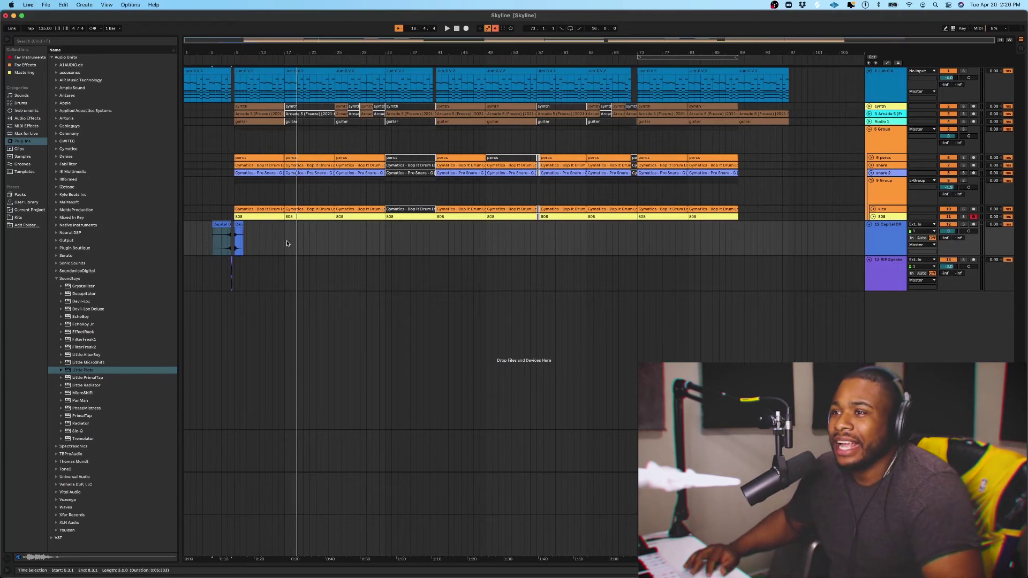
scroll(248, 239, up, 10)
scroll(248, 239, down, 10)
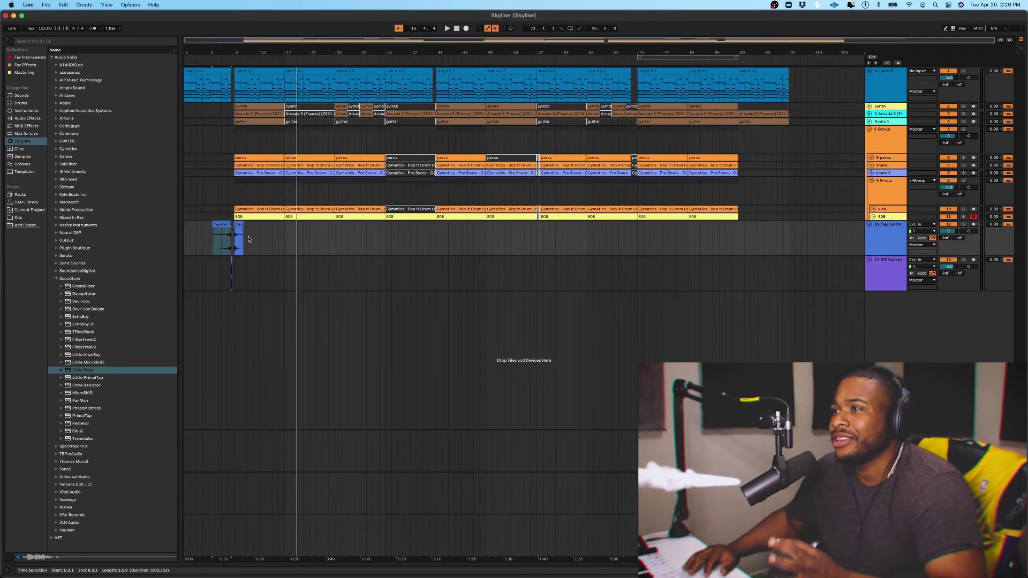
scroll(208, 239, up, 10)
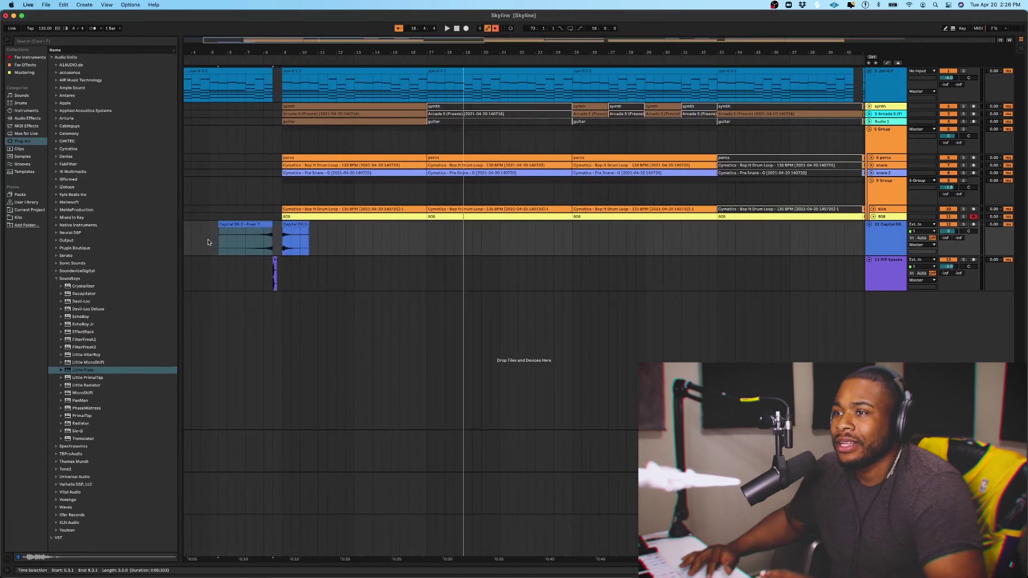
drag(220, 241, 313, 255)
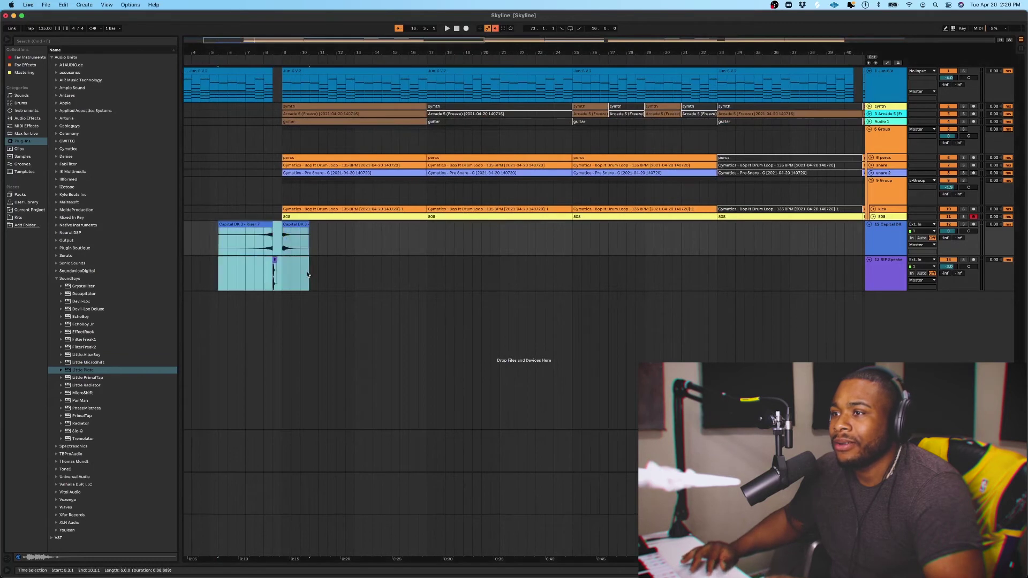
drag(224, 225, 426, 227)
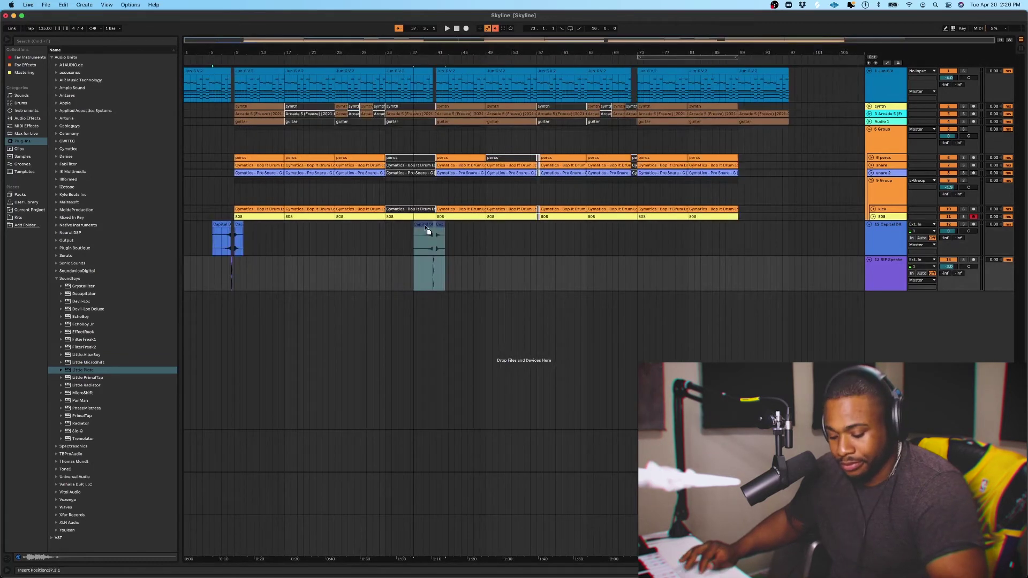
drag(426, 229, 629, 237)
Step: Delete the copied clap at 40.3 and select the clap copy at 72.3
scroll(410, 240, up, 5)
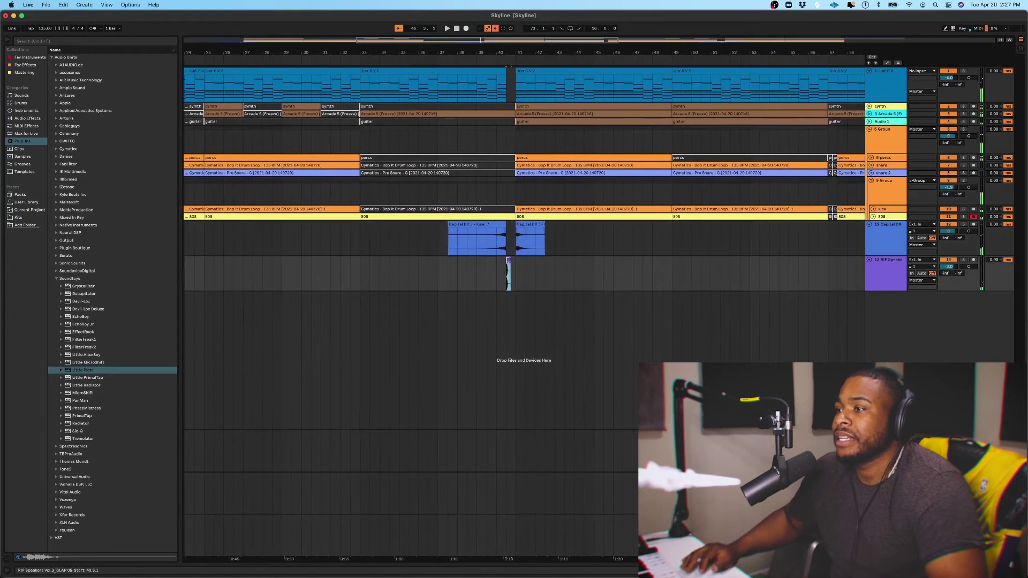
key(Delete)
scroll(562, 274, right, 3)
scroll(562, 274, down, 4)
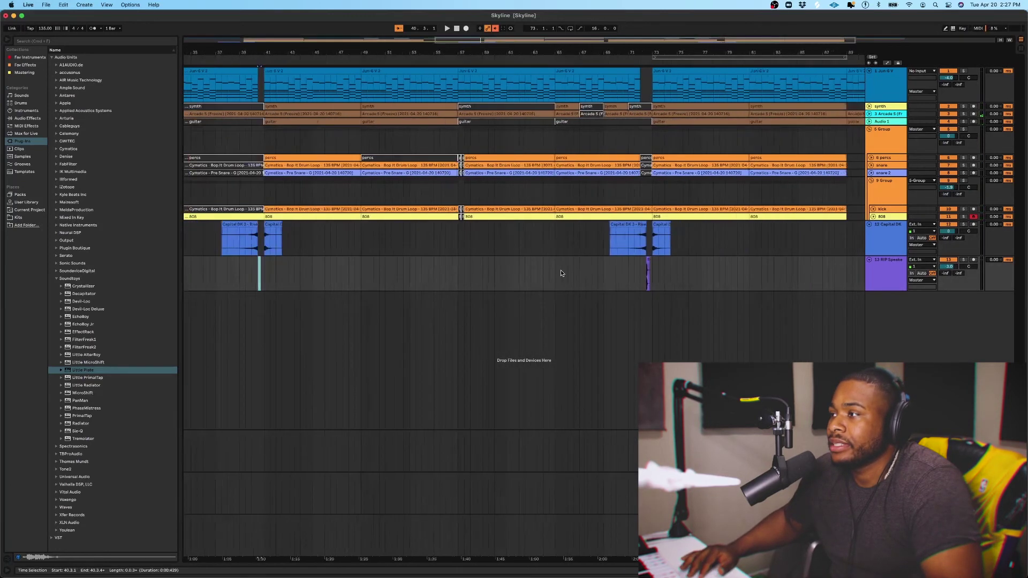
click(631, 262)
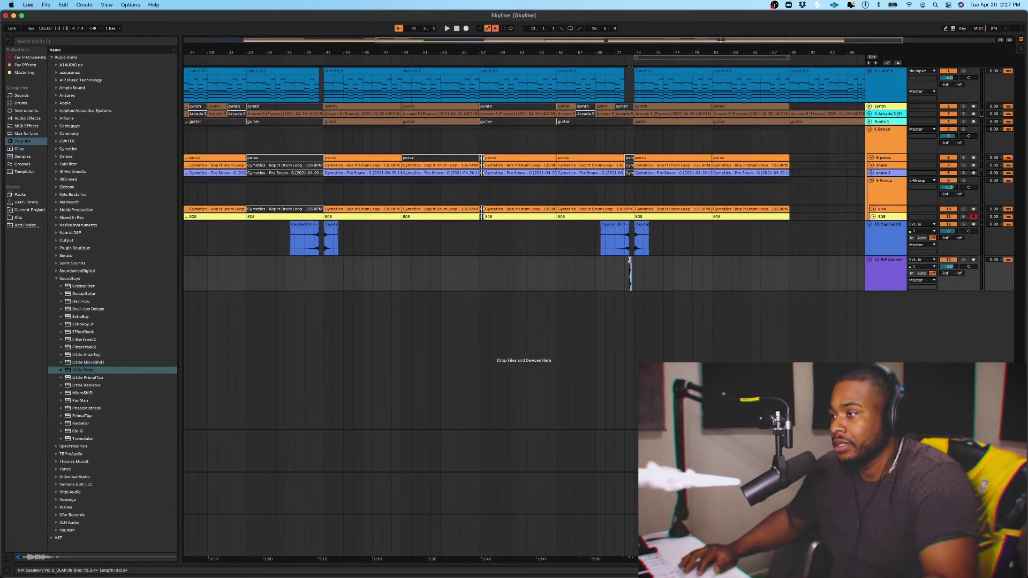
scroll(631, 262, down, 3)
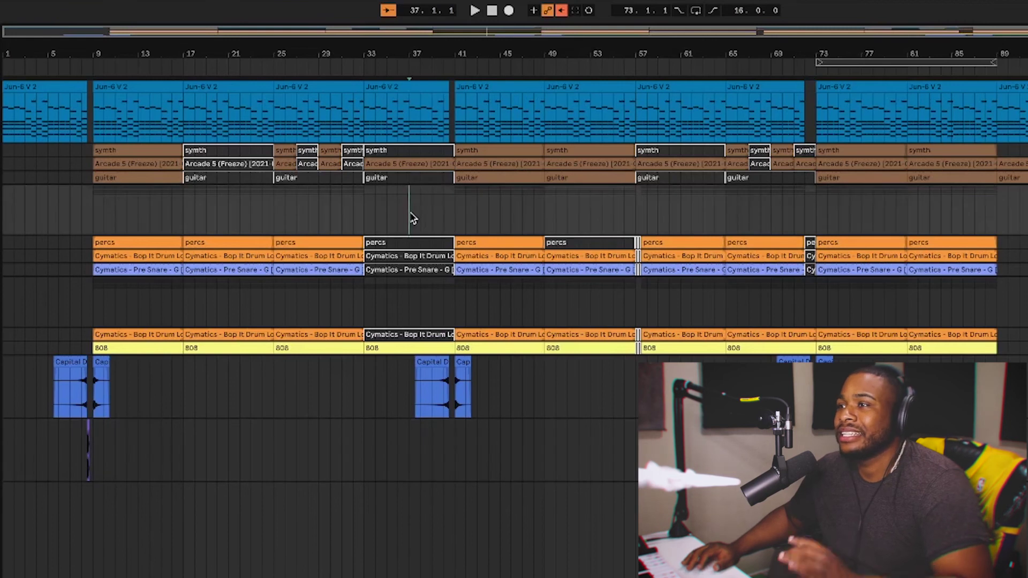
Step: Play from bar 33 and reactivate the snare 2 and snare clips at bars 33 to 41
click(361, 219)
key(space)
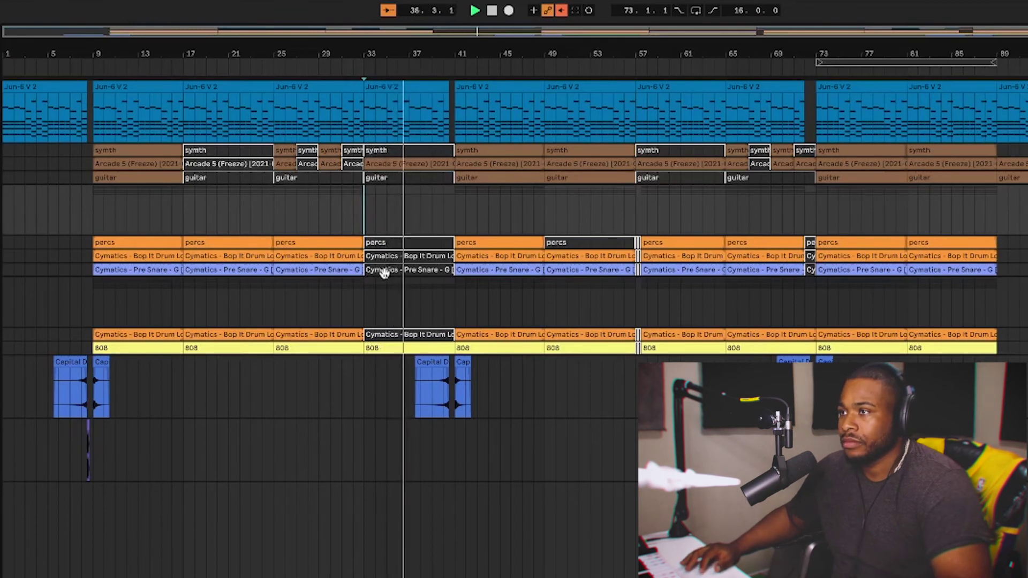
click(419, 270)
key(0)
click(415, 257)
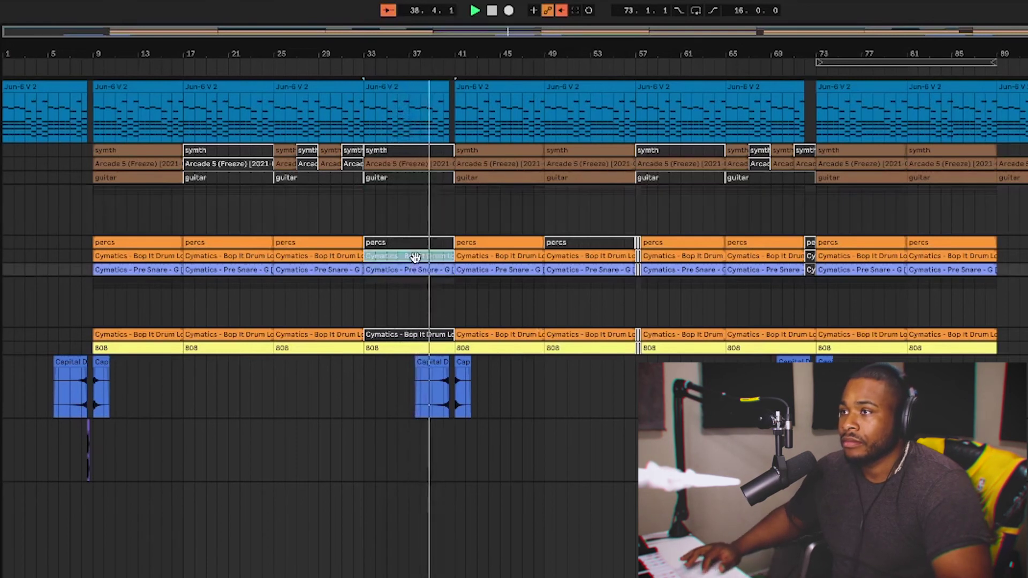
key(0)
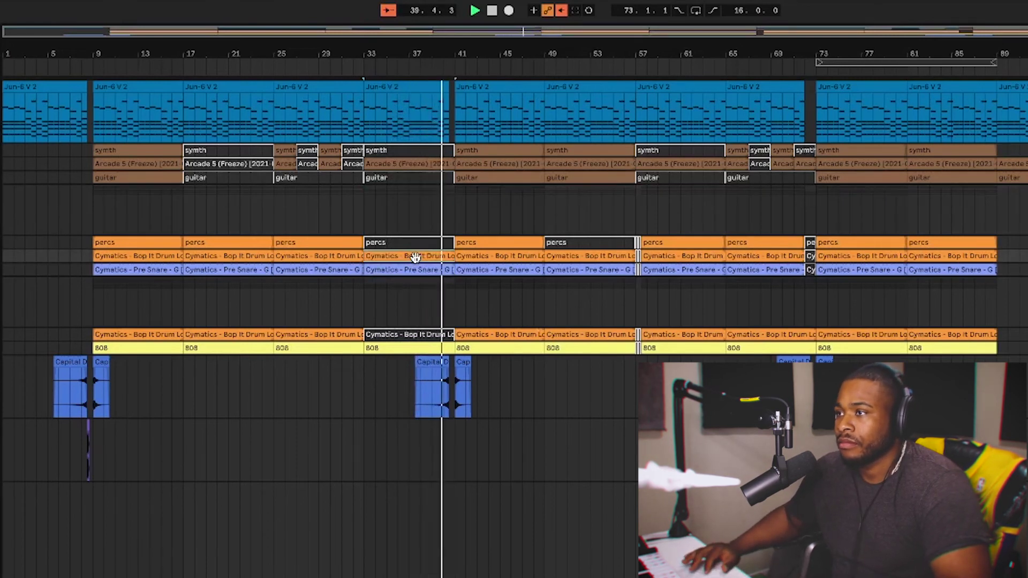